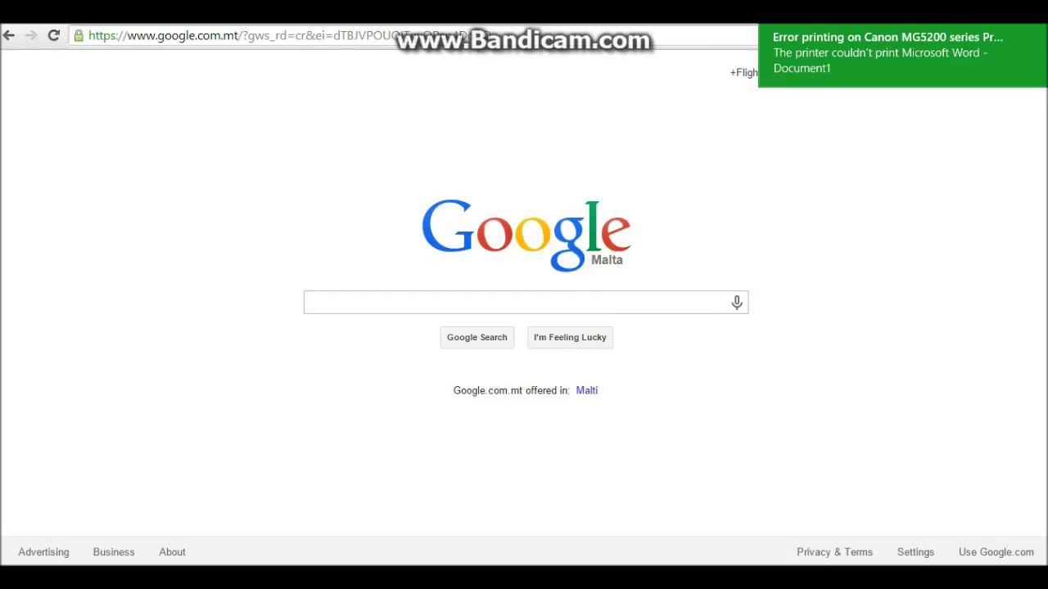
Step: Search Google for IVAO and open the IVAO WebEye page from the results
left_click(311, 302)
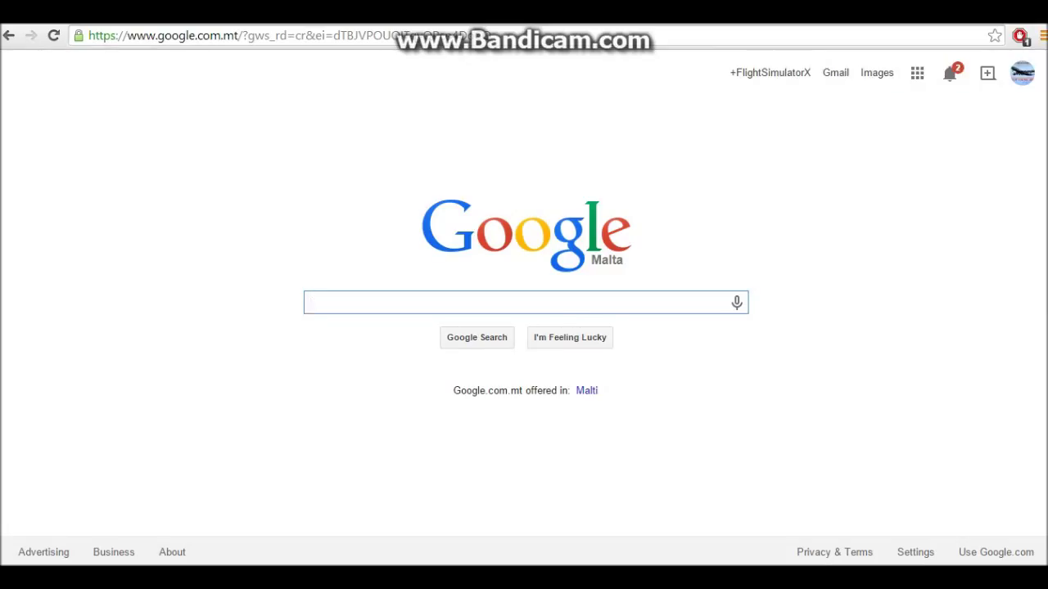
type("IVAO")
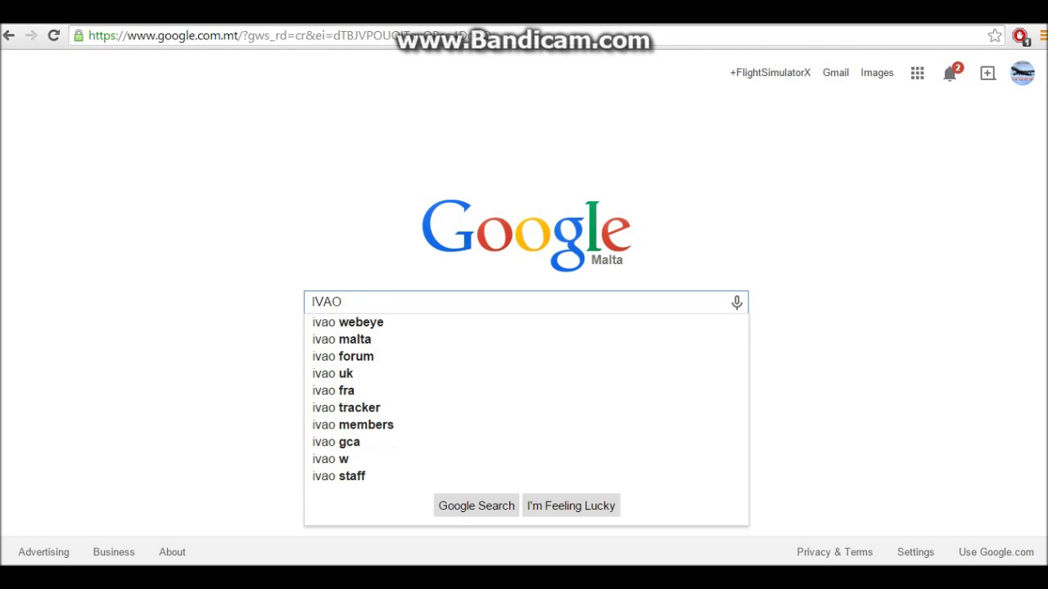
key("Return")
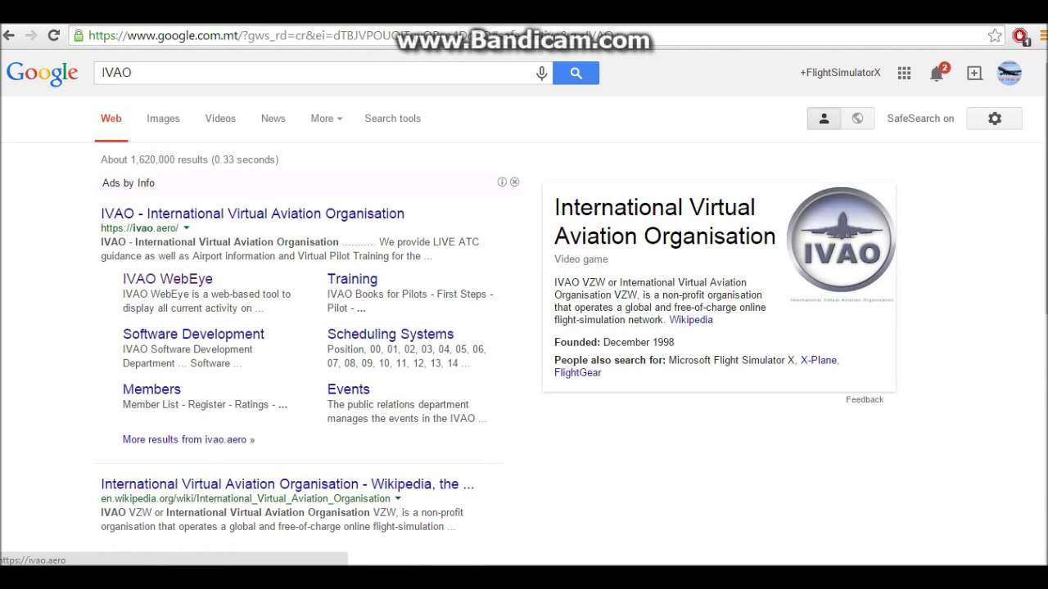
left_click(175, 284)
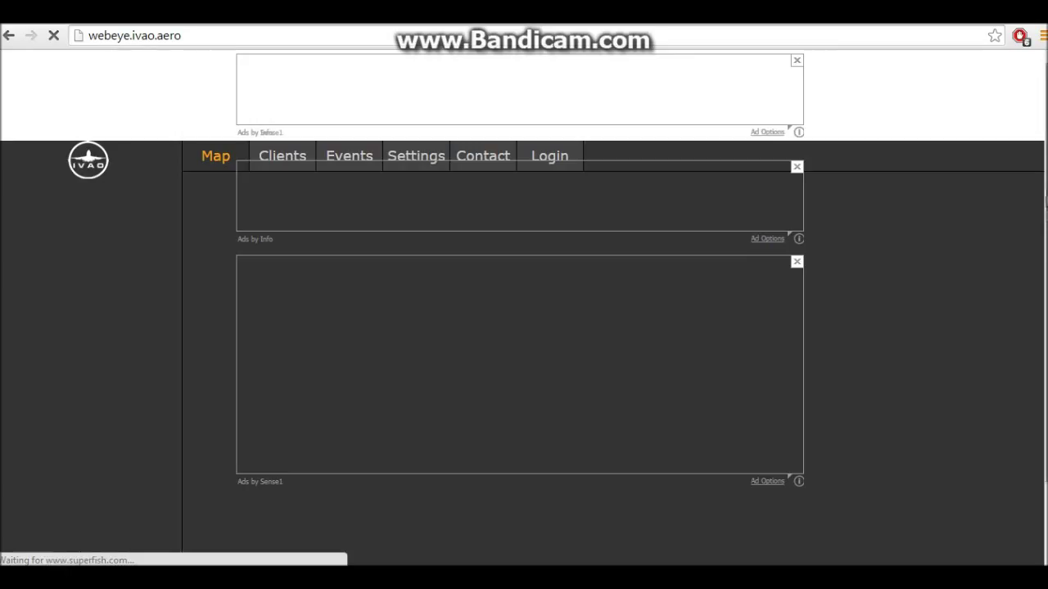
Step: Close the two advertisement frames covering the WebEye page and load its live traffic map
scroll(524, 303, "down", 1)
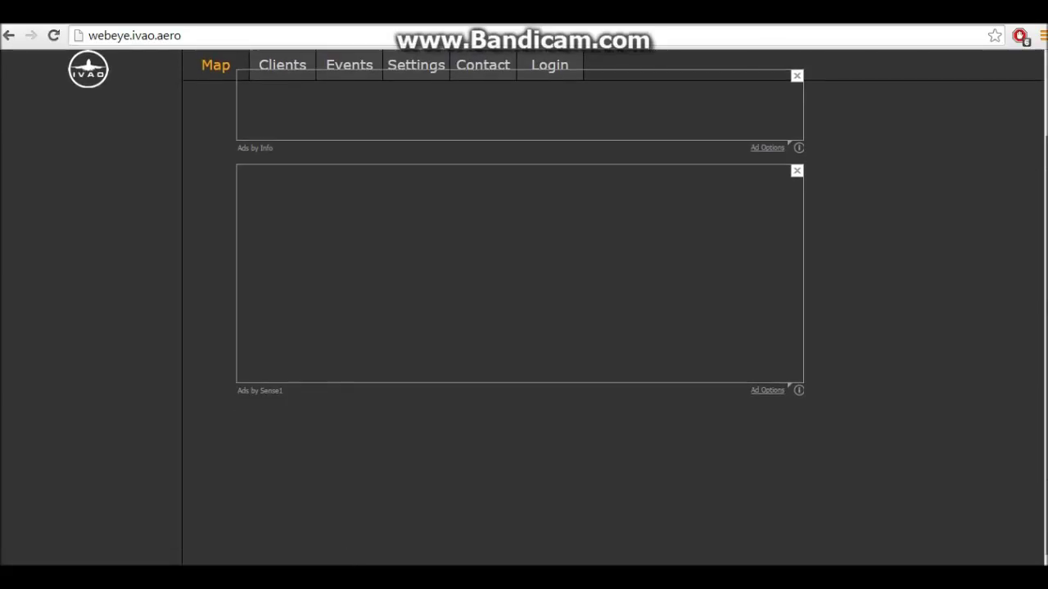
left_click(798, 96)
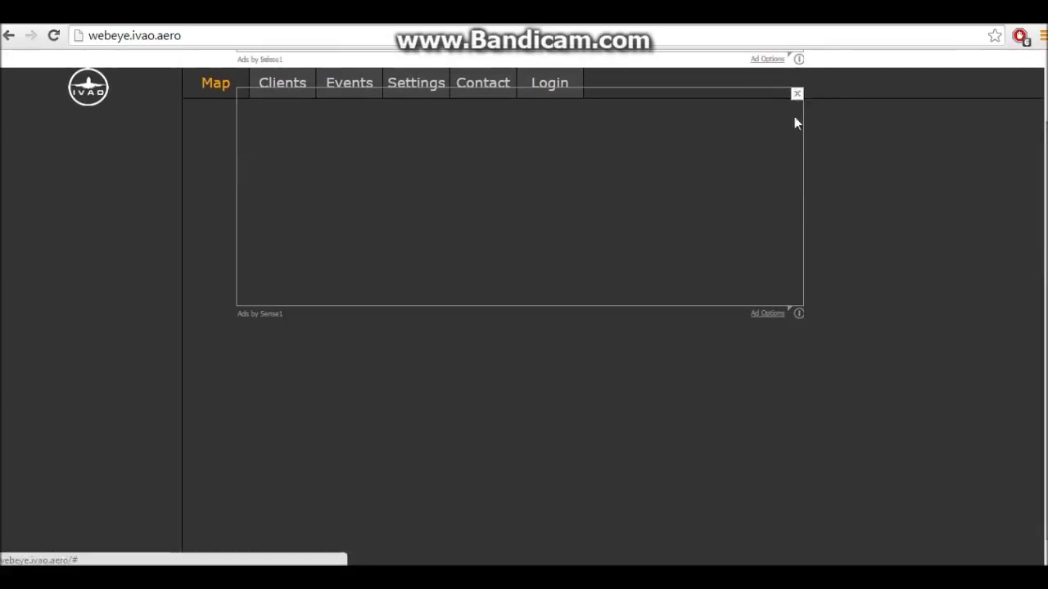
left_click(795, 94)
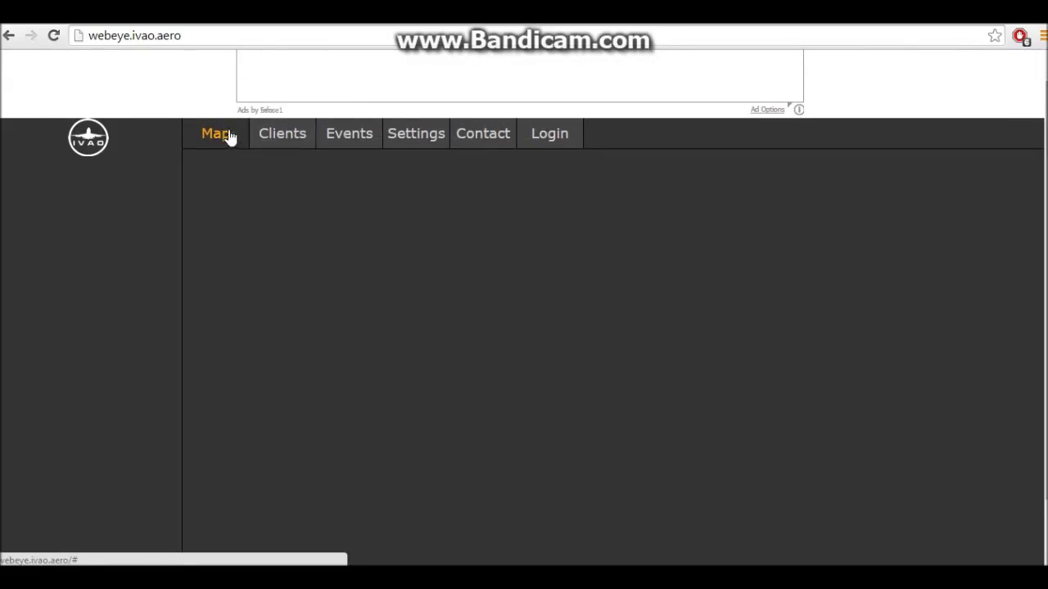
left_click(227, 135)
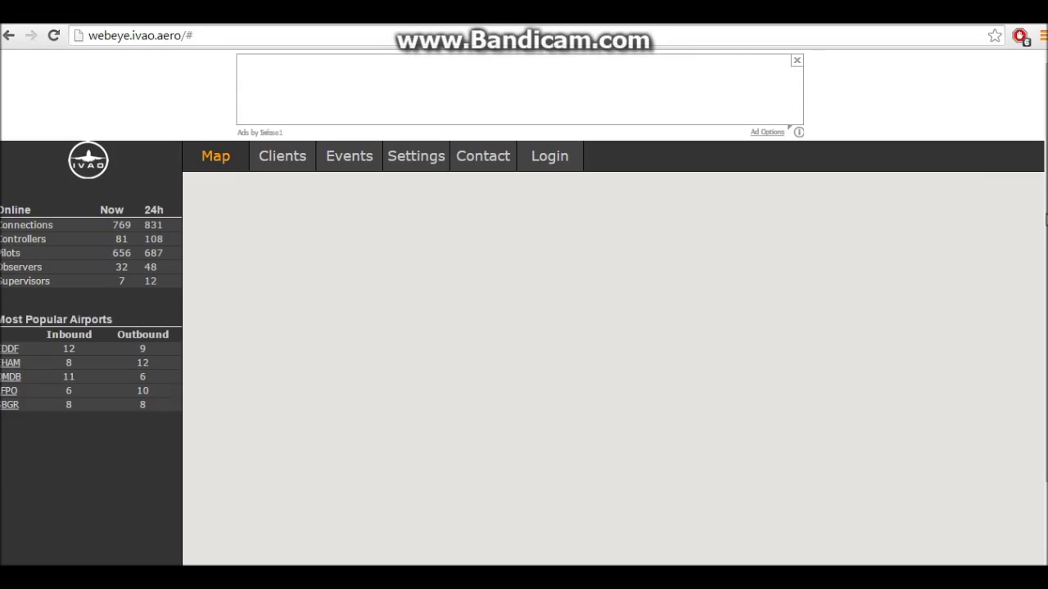
scroll(1045, 237, "down", 1)
scroll(1046, 249, "down", 2)
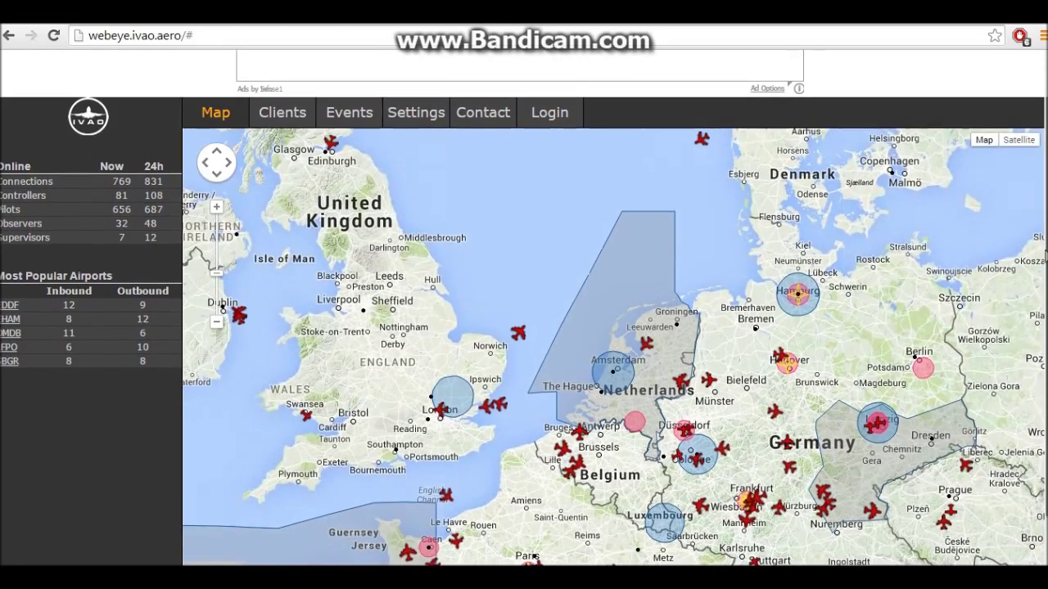
scroll(1045, 250, "down", 1)
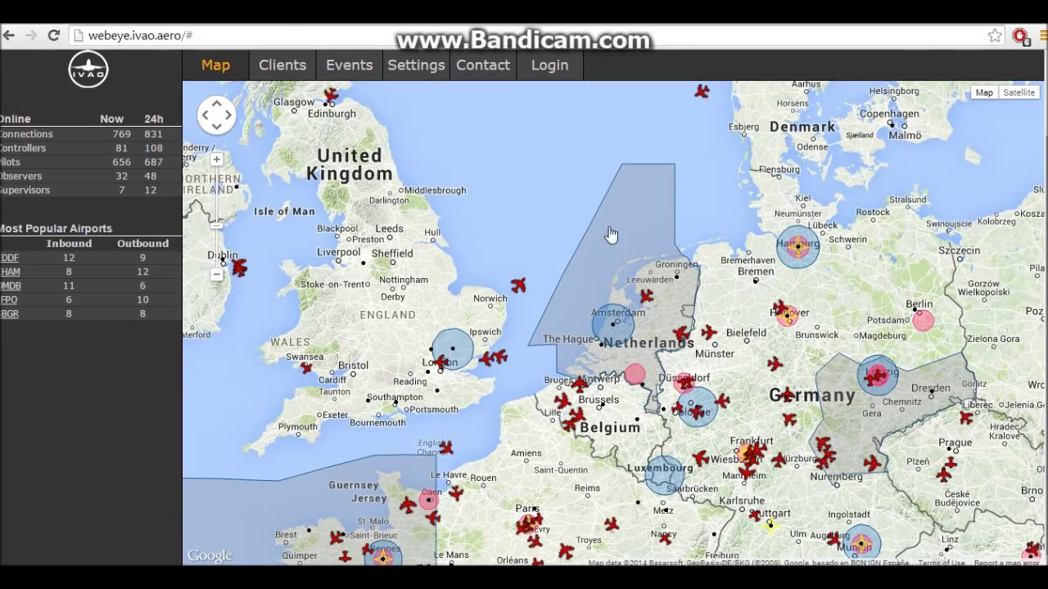
Step: Examine the live traffic from Europe across the Americas to the Pacific and read the flight details of KLM279
left_click(216, 279)
left_click(216, 278)
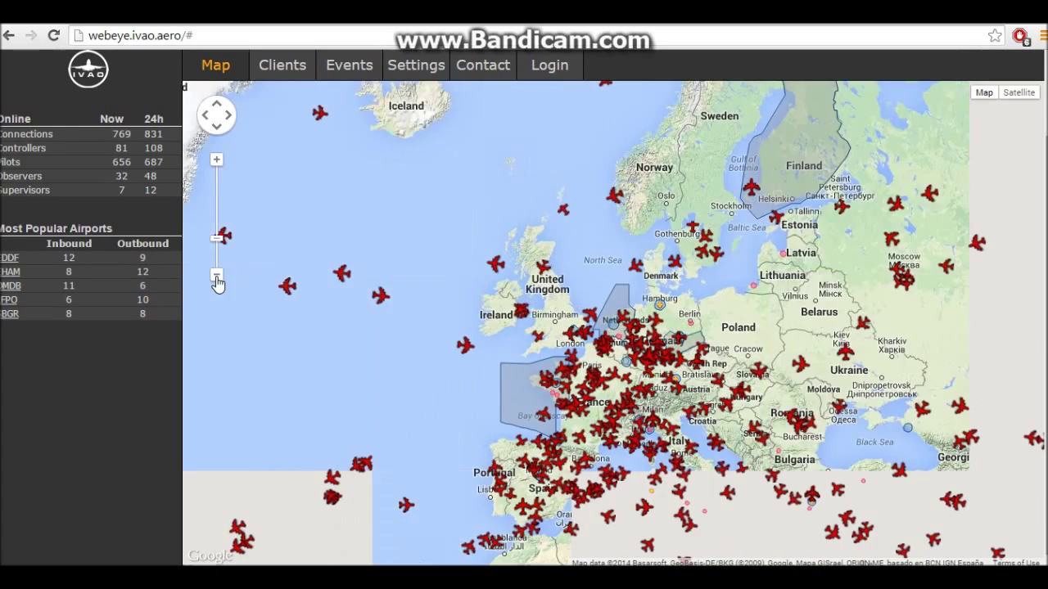
left_click(216, 278)
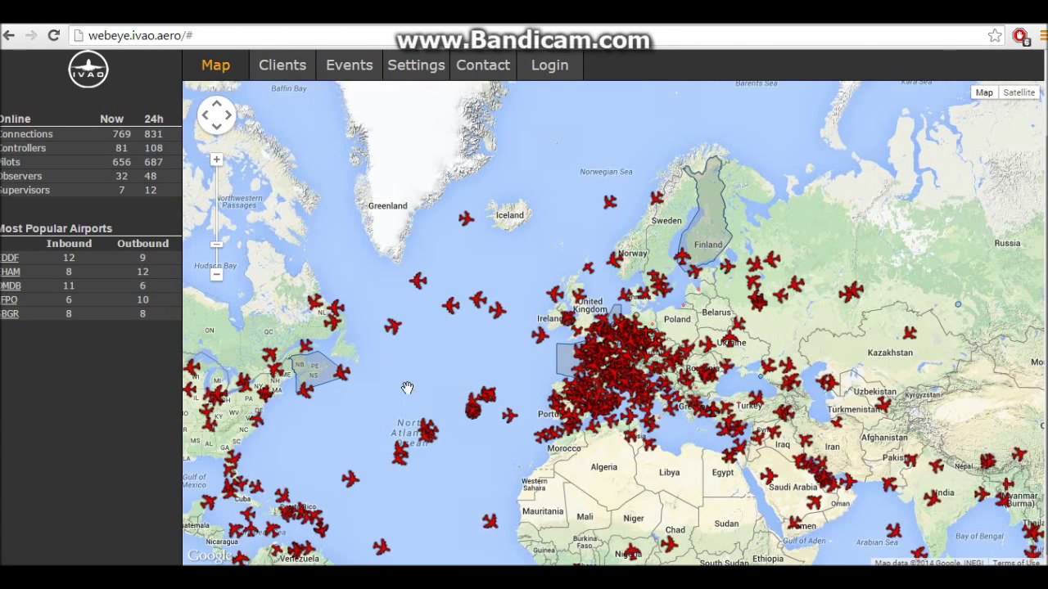
left_click_drag(453, 353, 726, 216)
left_click_drag(252, 374, 627, 335)
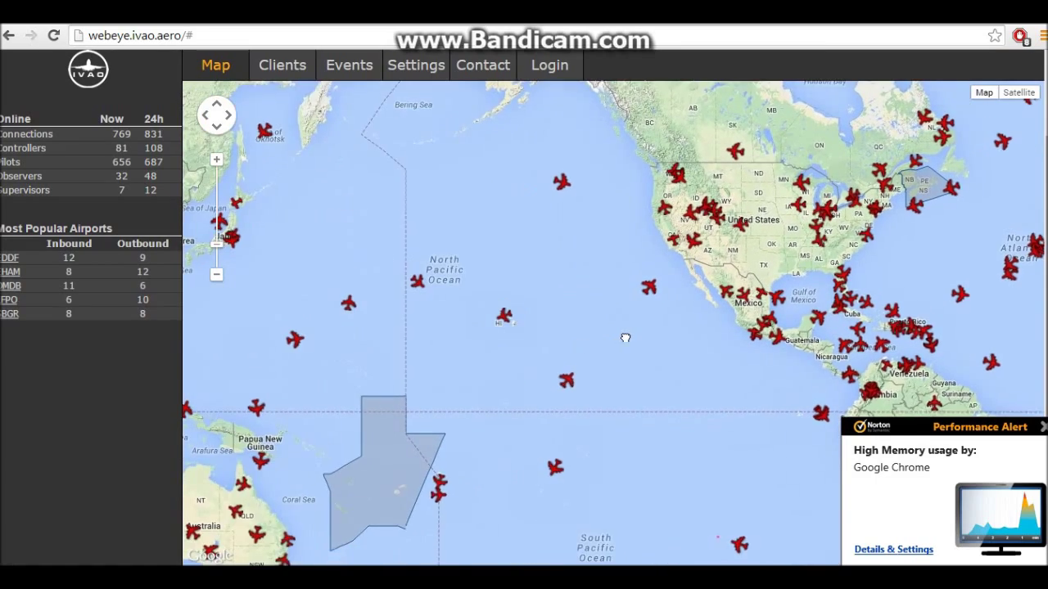
left_click_drag(455, 345, 538, 351)
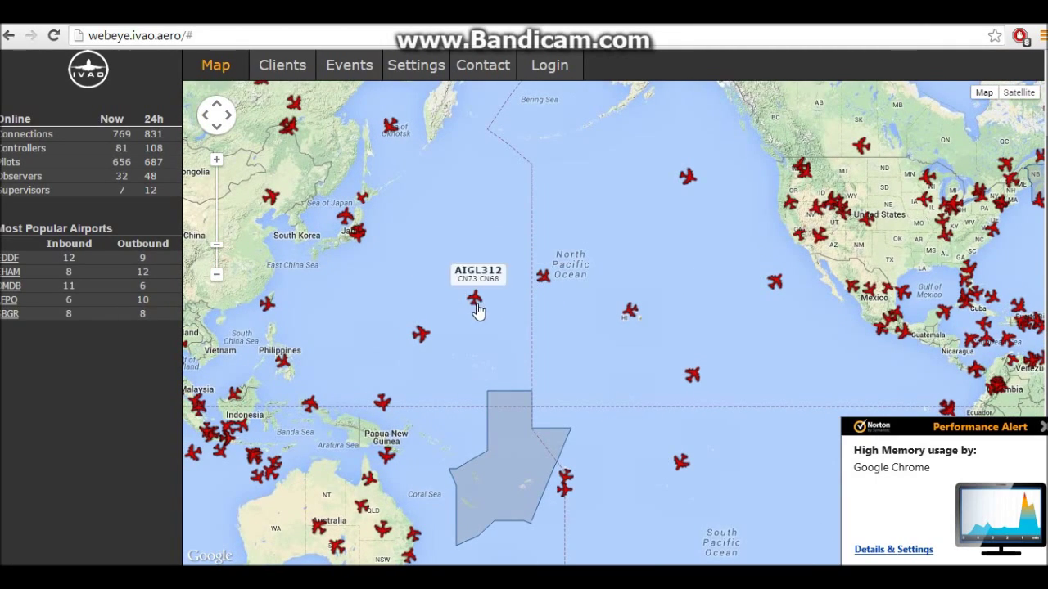
left_click(421, 337)
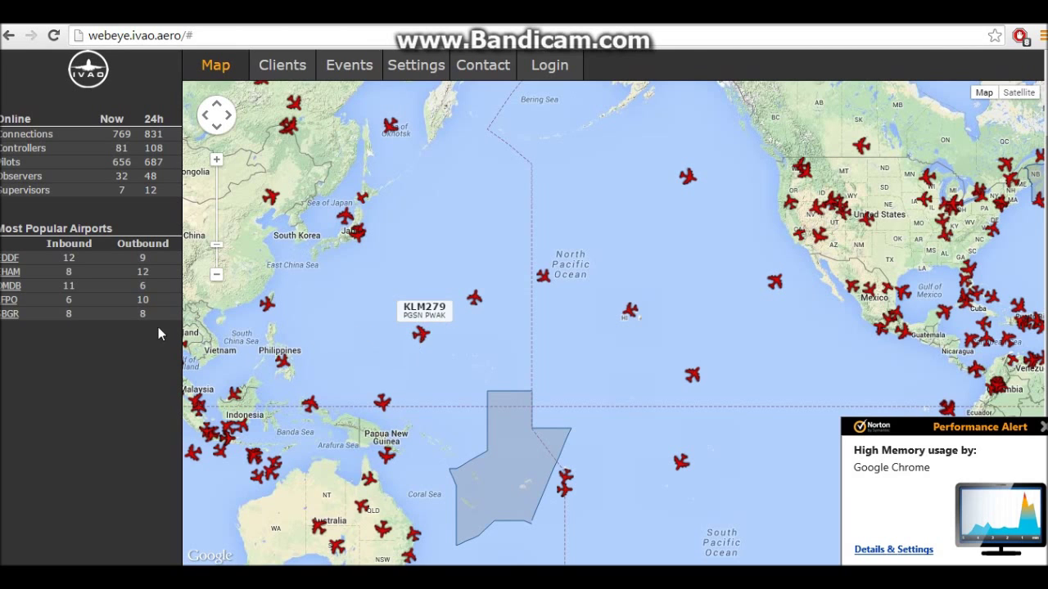
scroll(172, 201, "down", 1)
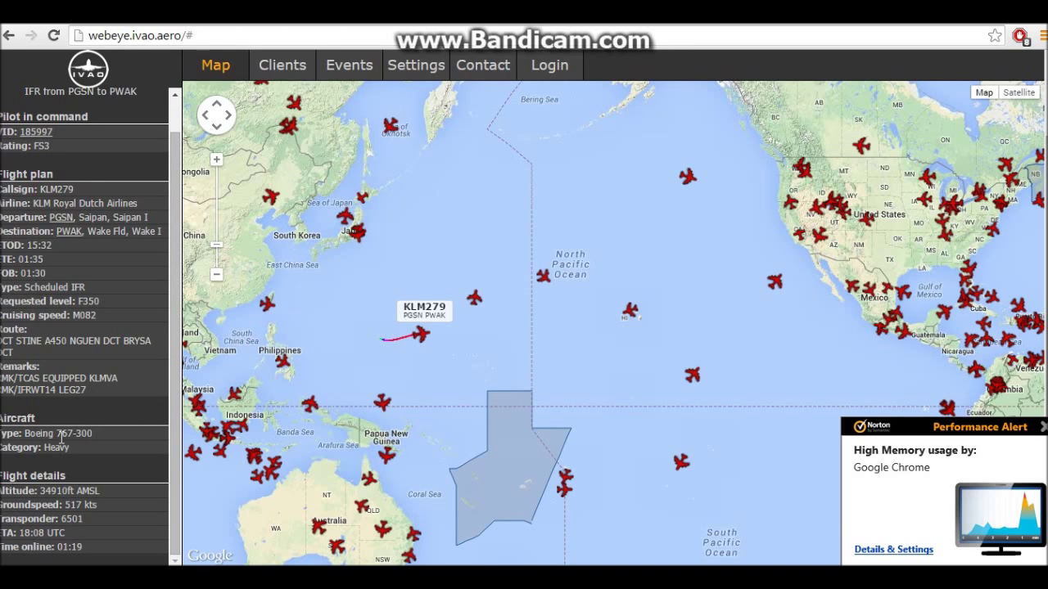
left_click(8, 36)
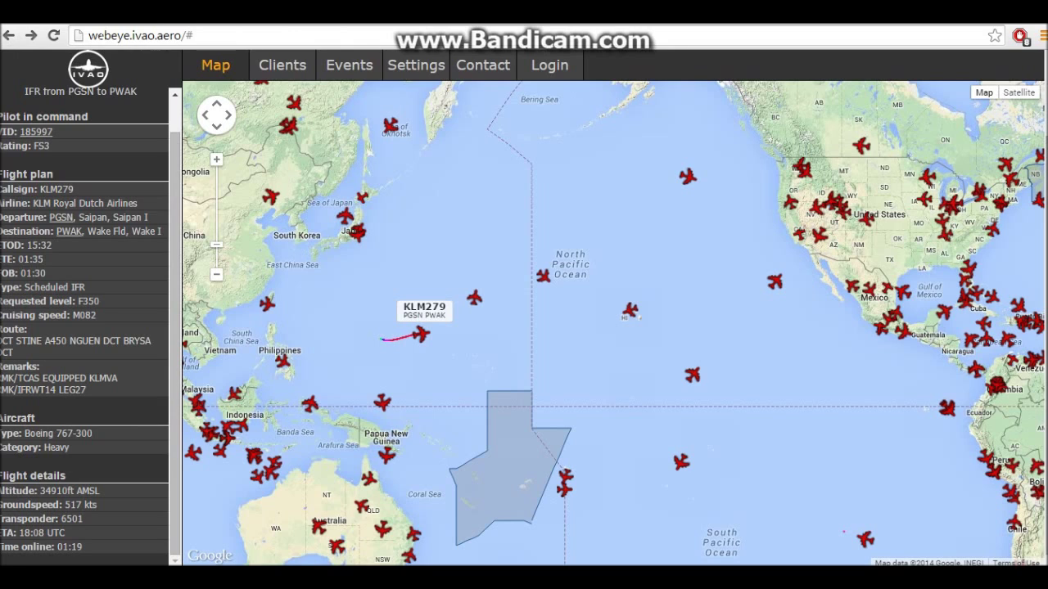
Step: Go to the IVAO Software Development Department site at ivao.aero/softdev
left_click(98, 36)
type("IVA")
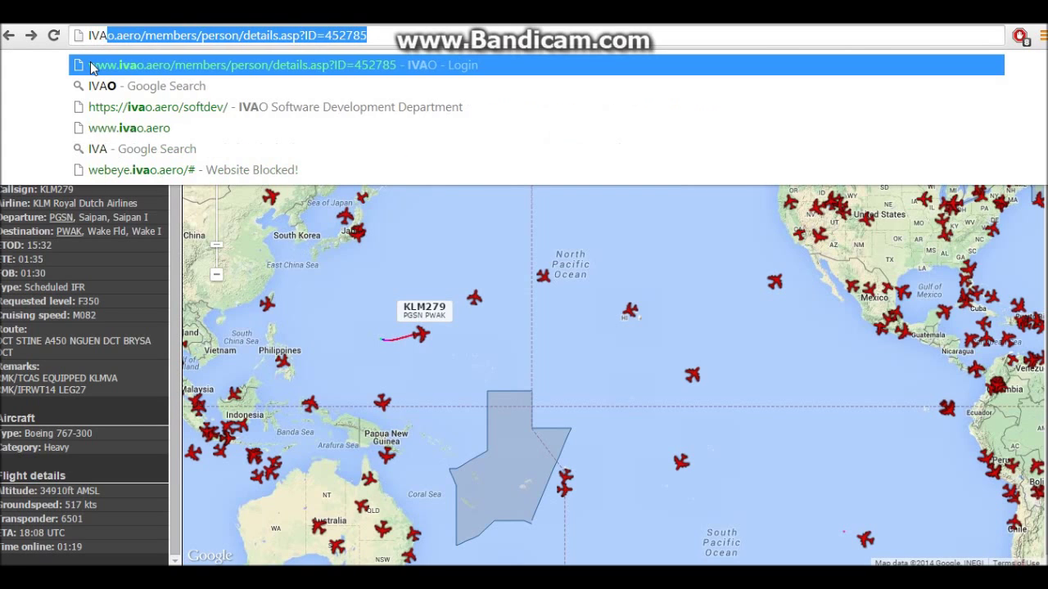
type("O")
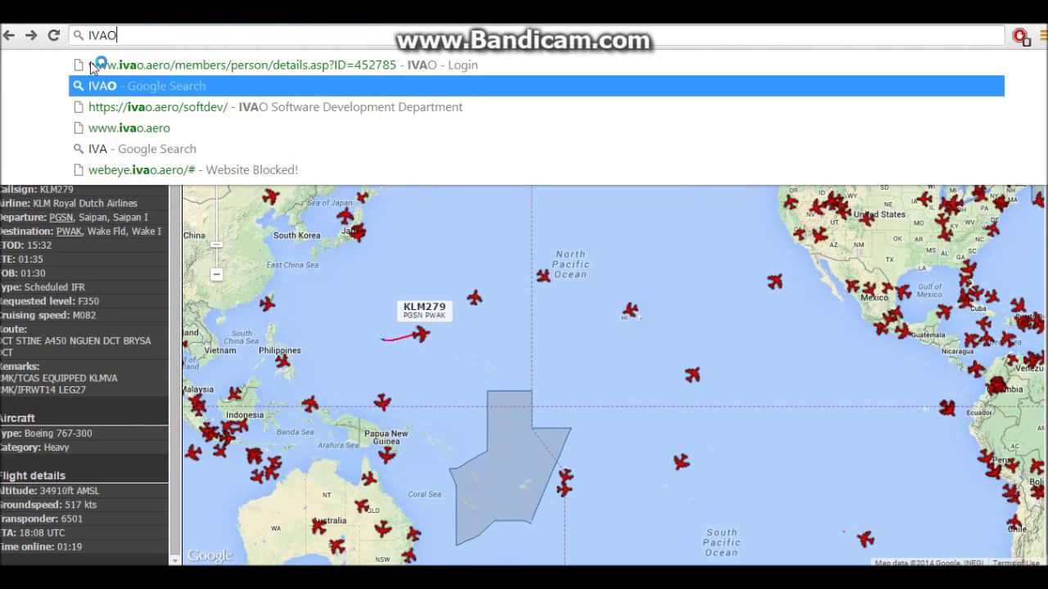
key("Down")
key("Return")
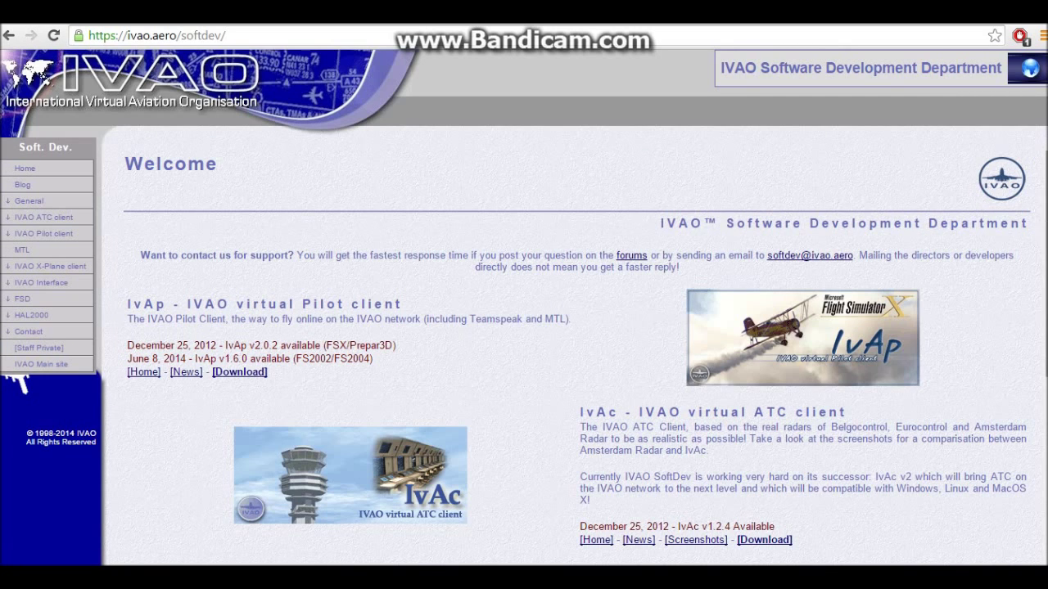
Step: Review the available IVAO clients, then request the IvAp v2 download for FSX and Prepar3D, version v2.0.2 b2773
scroll(1043, 259, "down", 1)
left_click_drag(1042, 259, 1038, 372)
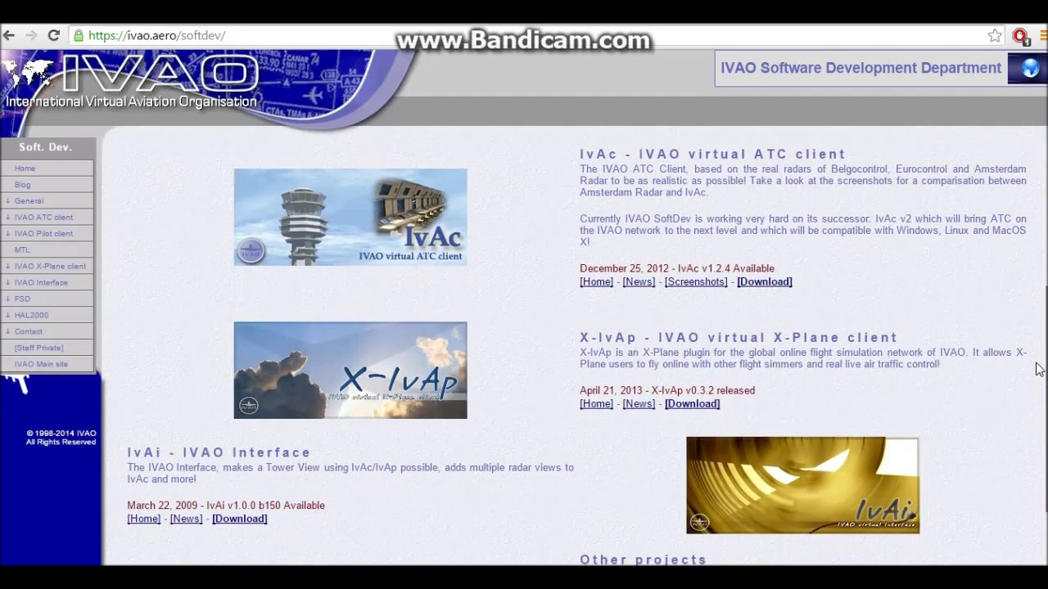
scroll(818, 287, "up", 3)
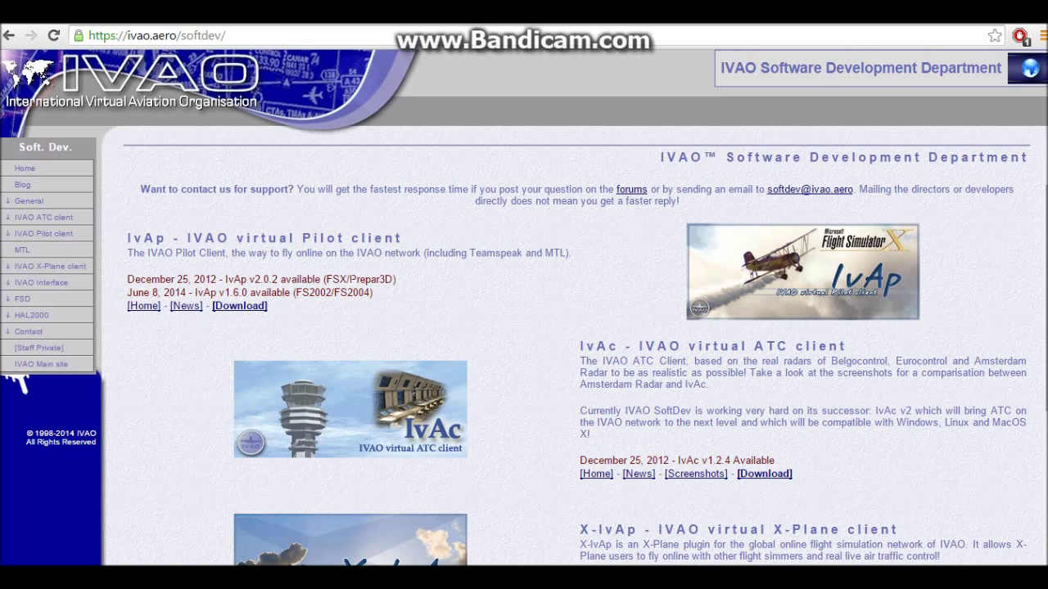
left_click(242, 307)
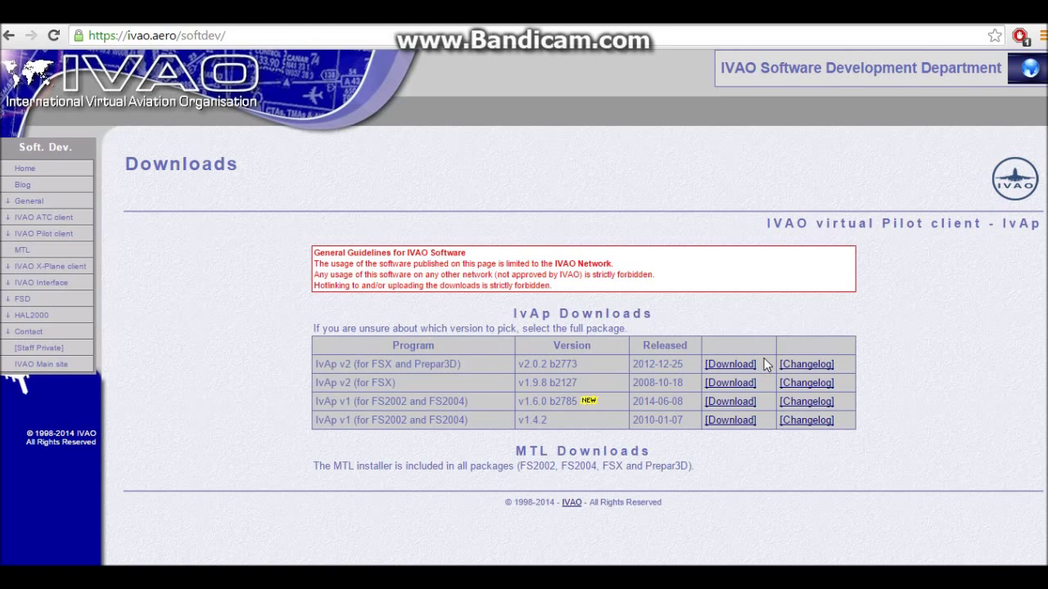
left_click(733, 365)
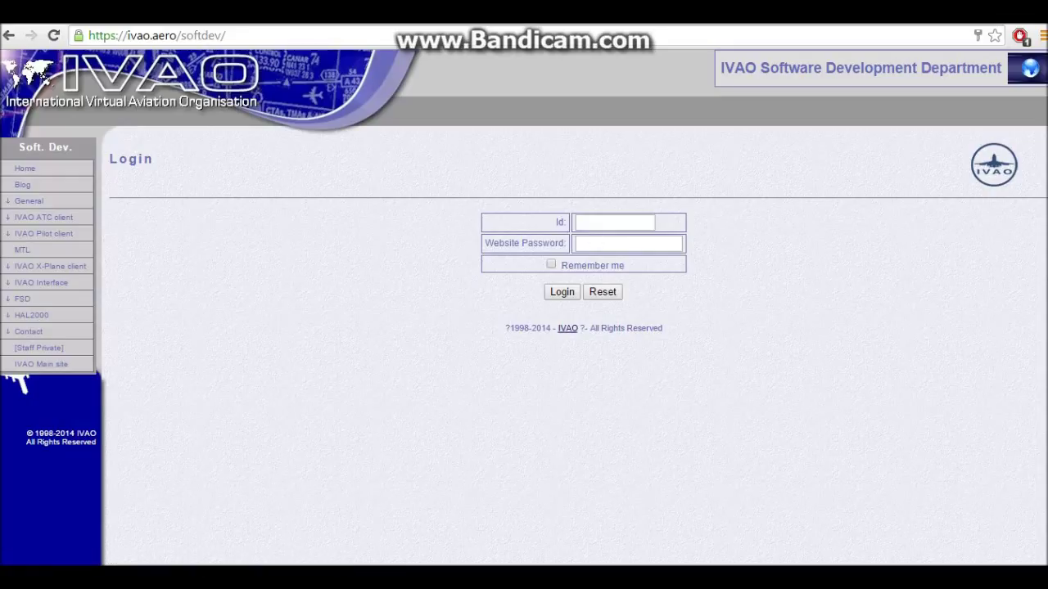
Step: Log in to the IVAO site with the member ID and website password
left_click(614, 222)
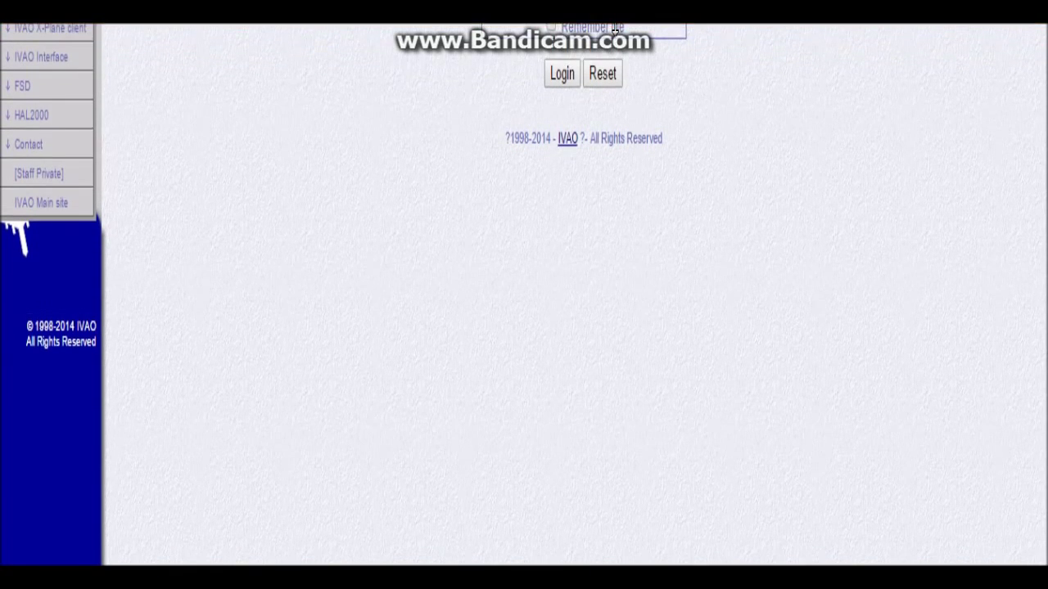
left_click(550, 33)
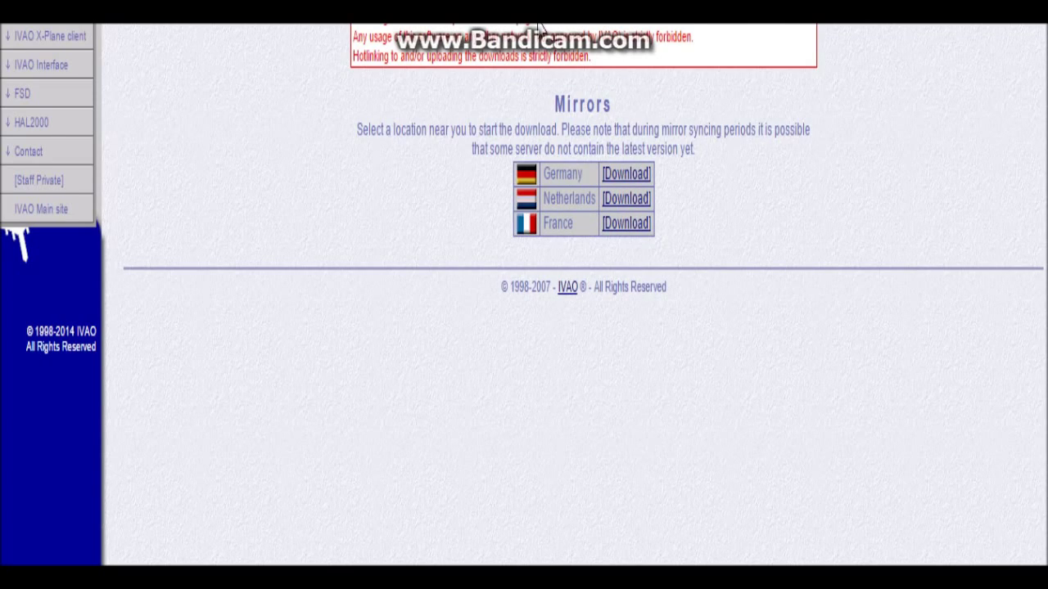
Step: Exit the full-screen view and download the IvAp v2 package from the Germany mirror
scroll(537, 29, "up", 5)
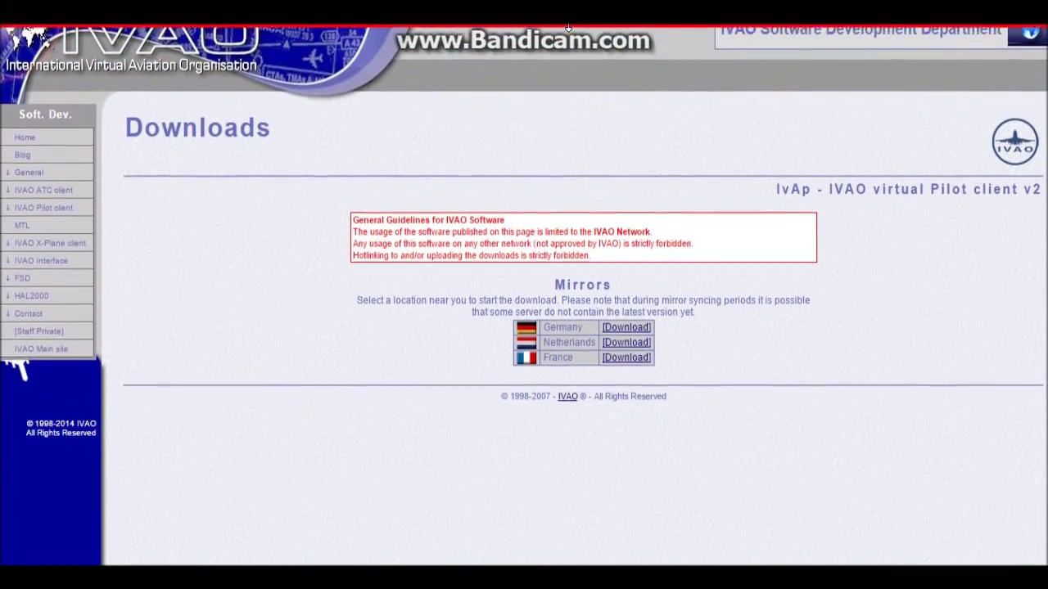
key("F11")
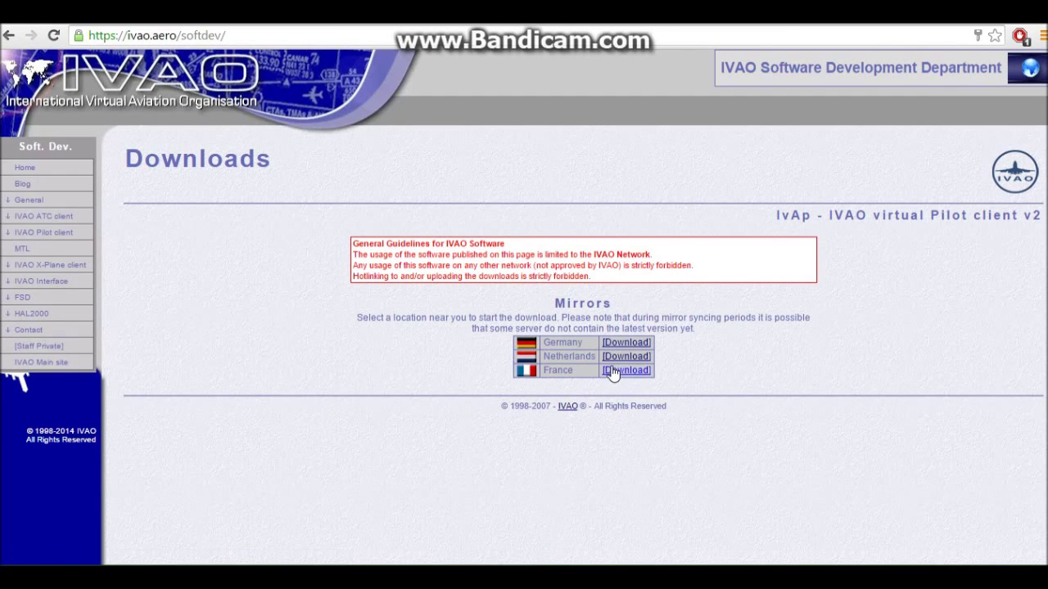
left_click(605, 343)
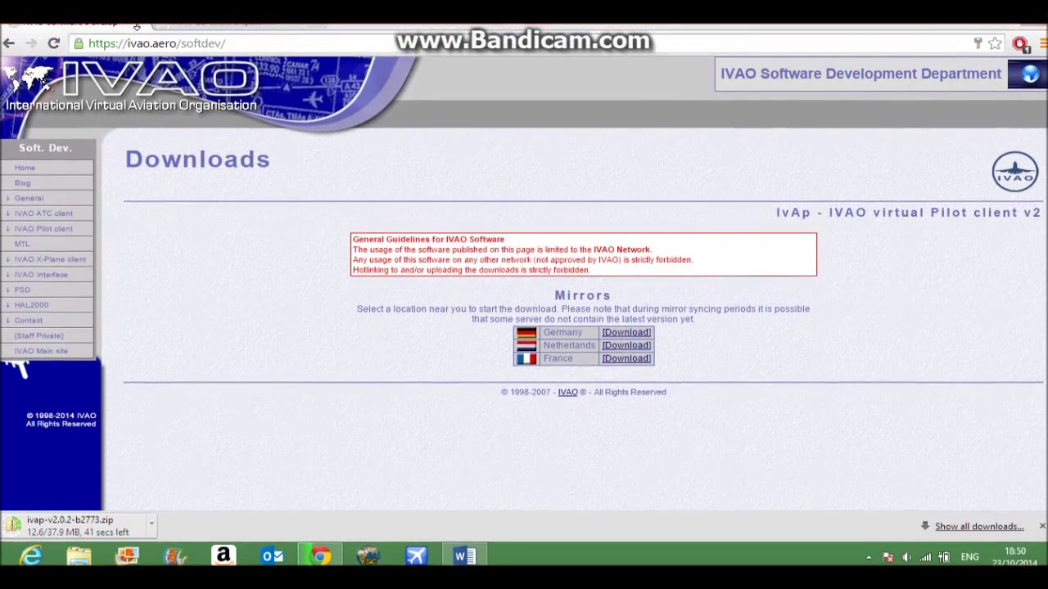
Step: Look up IVAO WebEye and open the webeye.ivao.aero map page while the download runs
left_click(135, 36)
type("IVAO ")
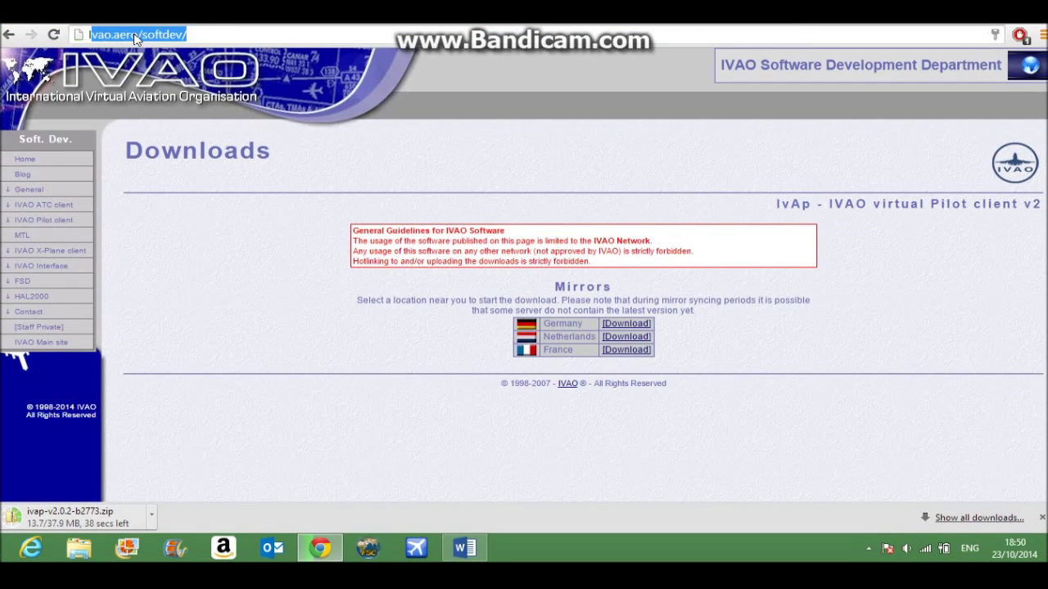
type("WEBEY")
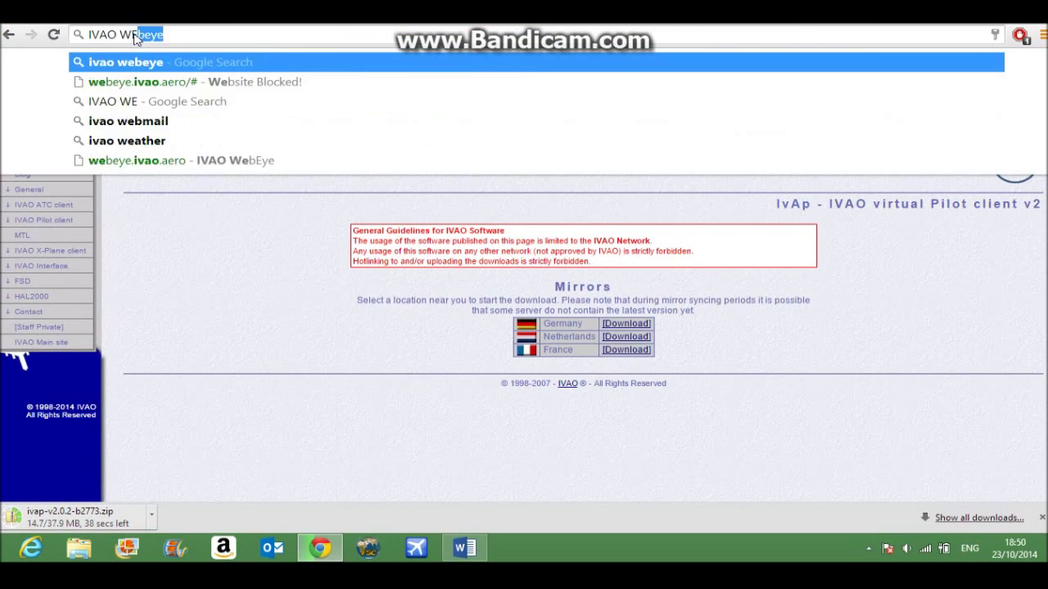
key("Down")
key("Down")
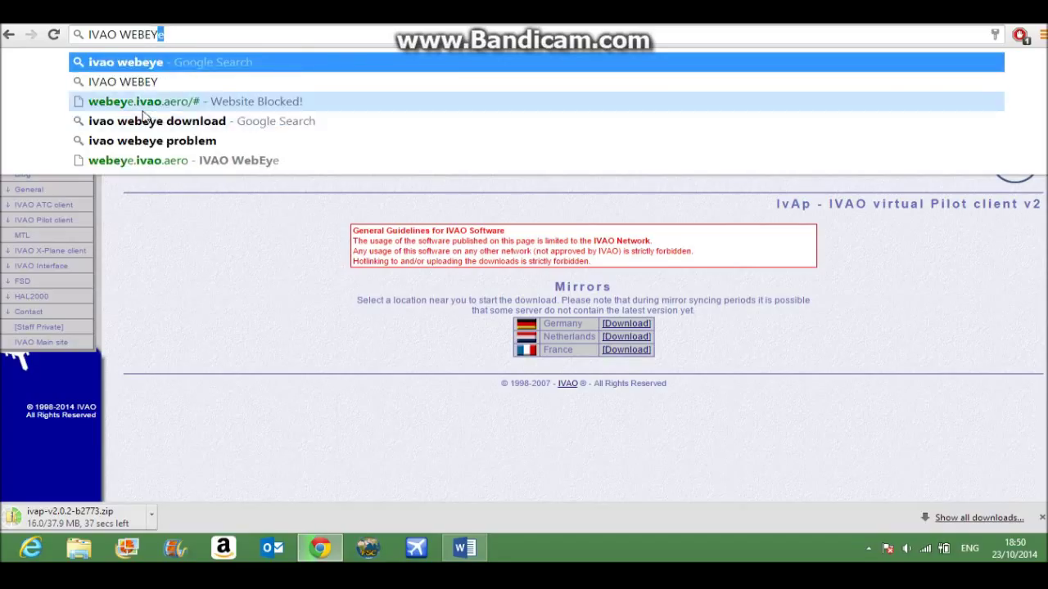
key("Return")
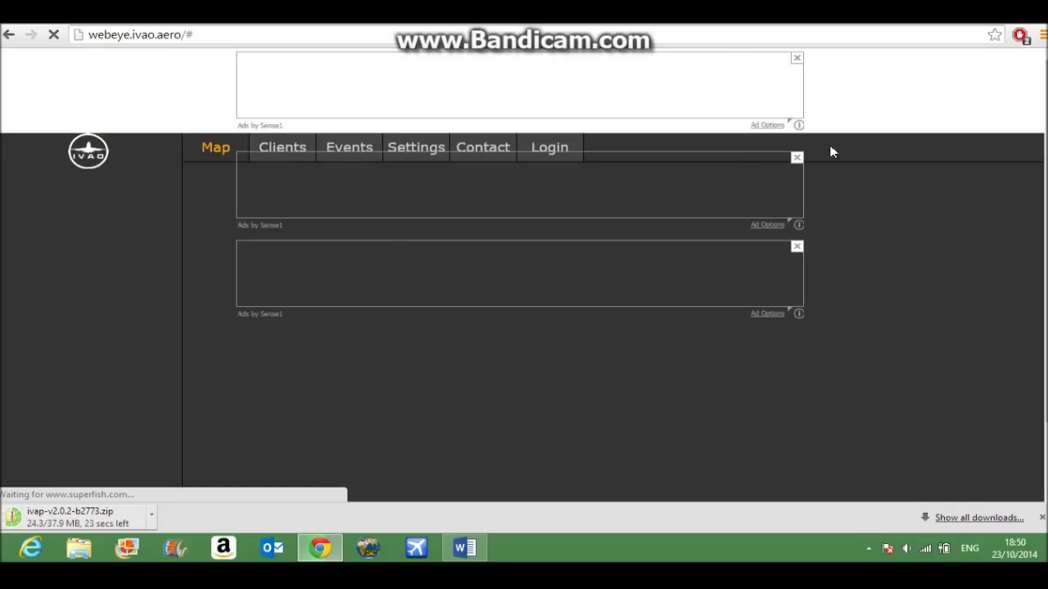
Step: Close the advertisement frames covering the WebEye map page
left_click(797, 158)
left_click(797, 158)
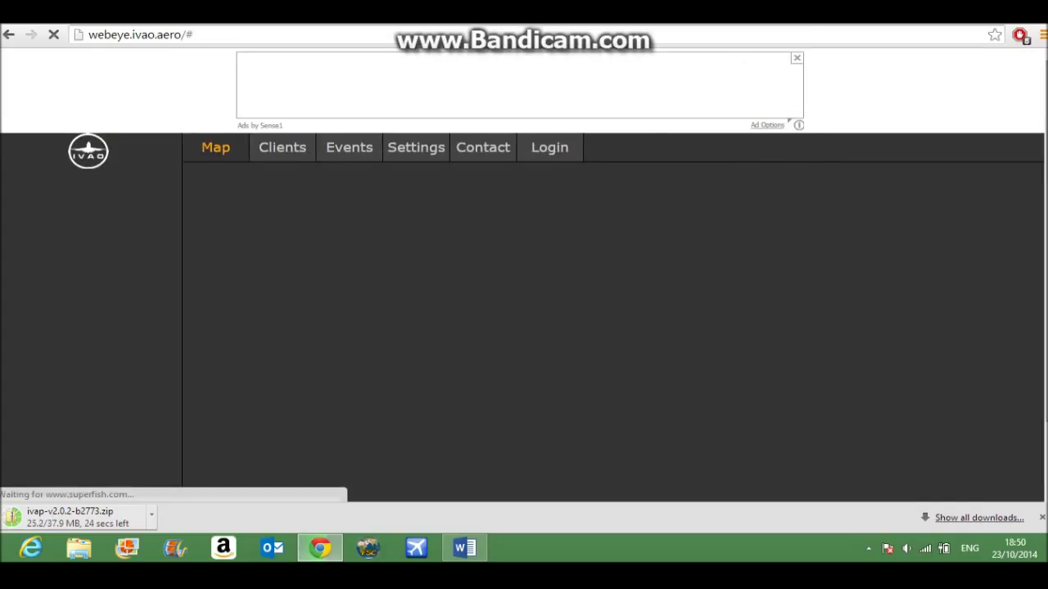
left_click(797, 58)
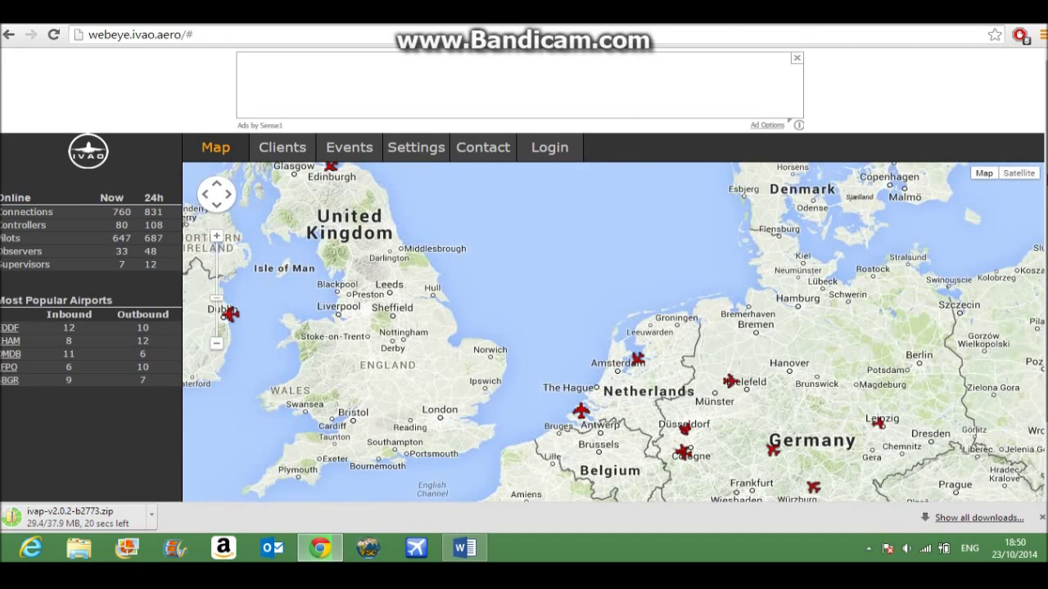
Step: Zoom the WebEye map out to all of Europe and examine the flight details of SAT786
scroll(1042, 245, "down", 1)
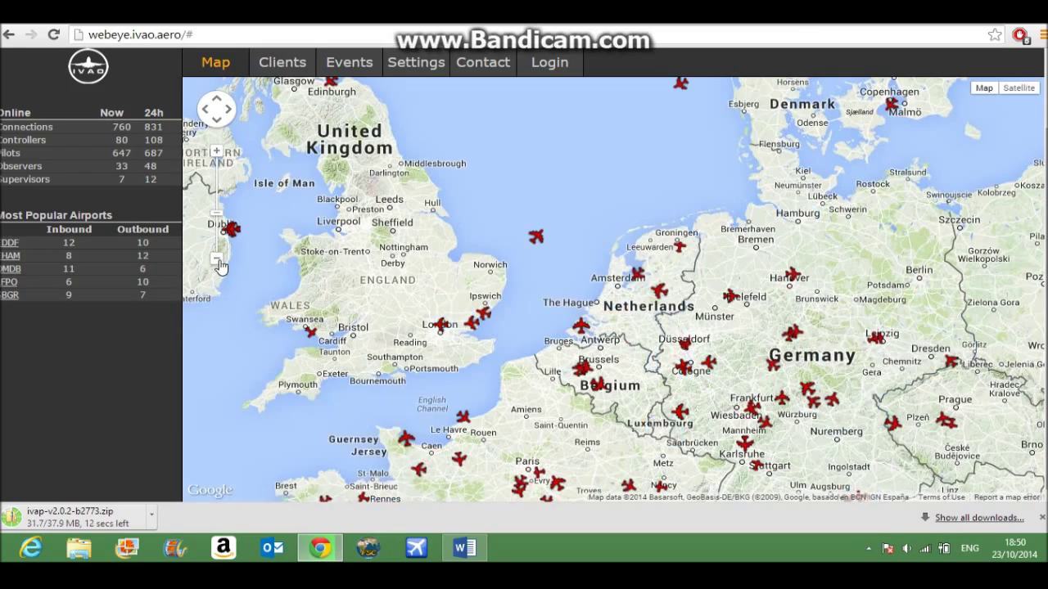
left_click(218, 260)
left_click(217, 261)
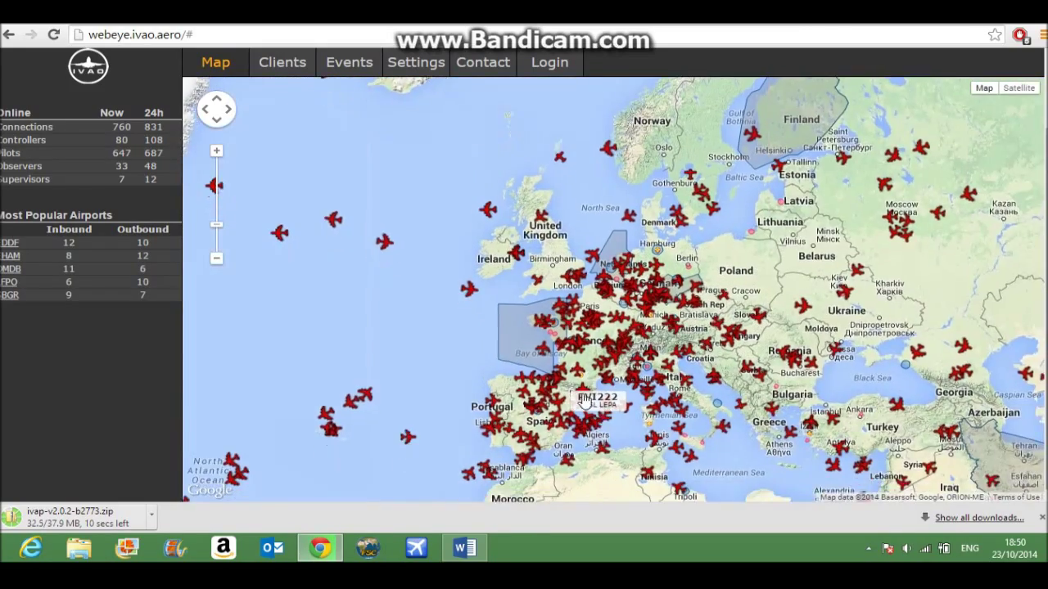
left_click_drag(584, 401, 520, 318)
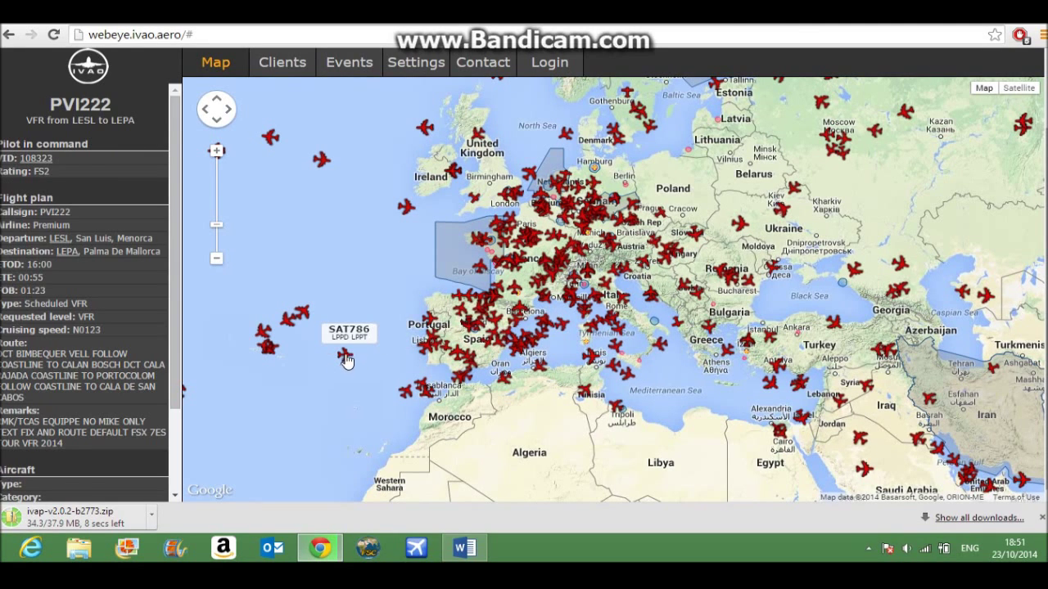
left_click(344, 358)
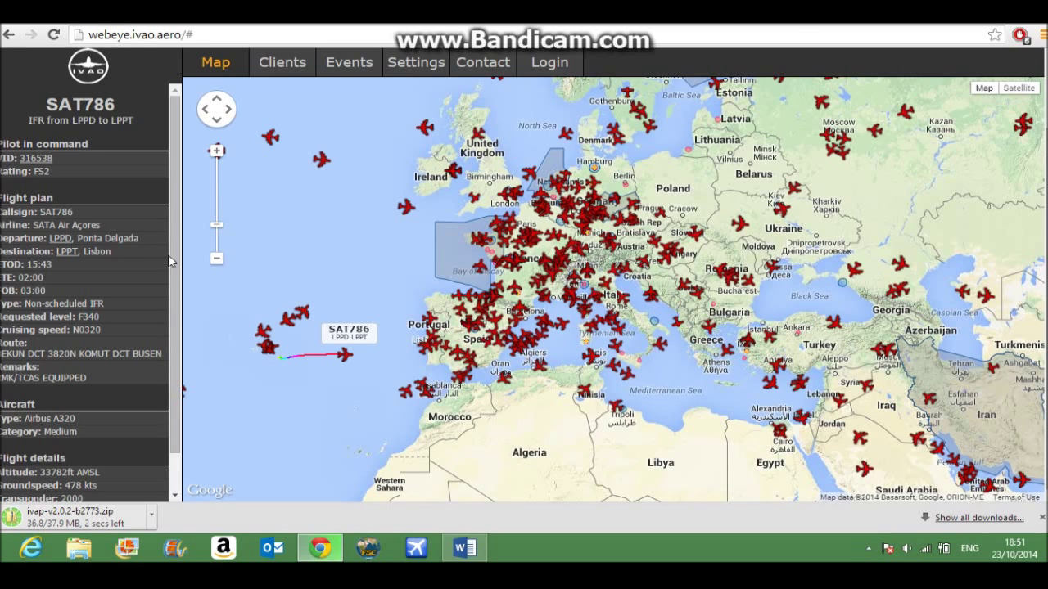
scroll(155, 270, "down", 1)
scroll(155, 270, "up", 1)
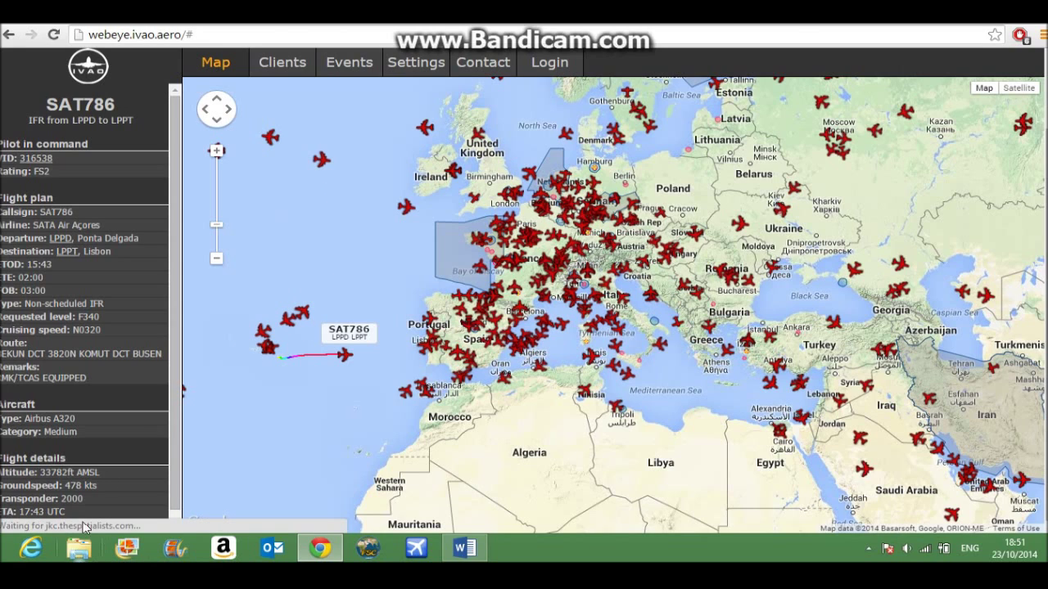
Step: Try to run ivap-v2.0.2-b2773.exe directly from the downloaded zip archive, and close the archive window
mouse_move(259, 72)
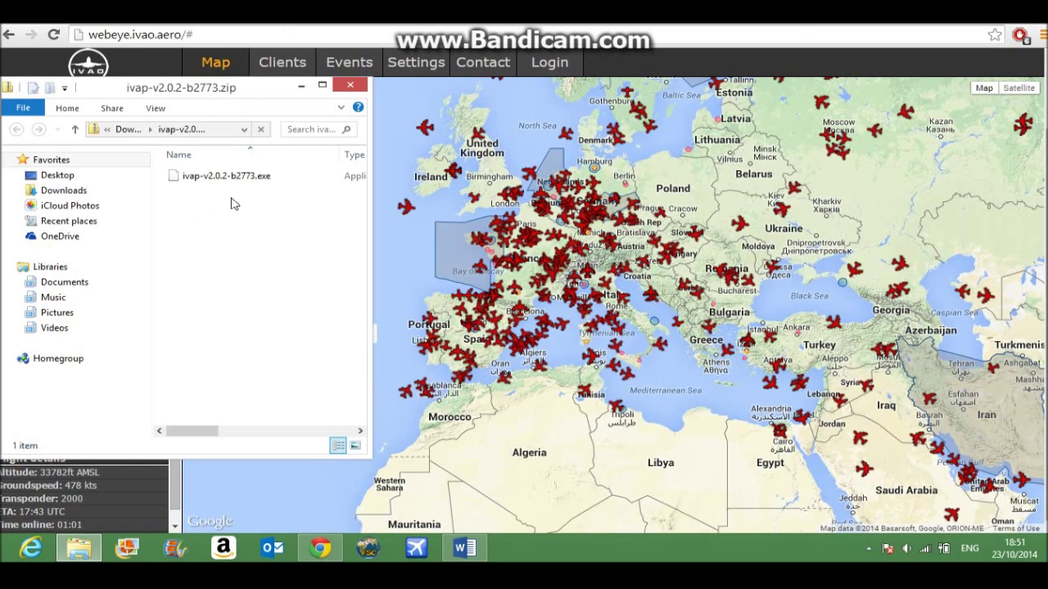
left_click(220, 181)
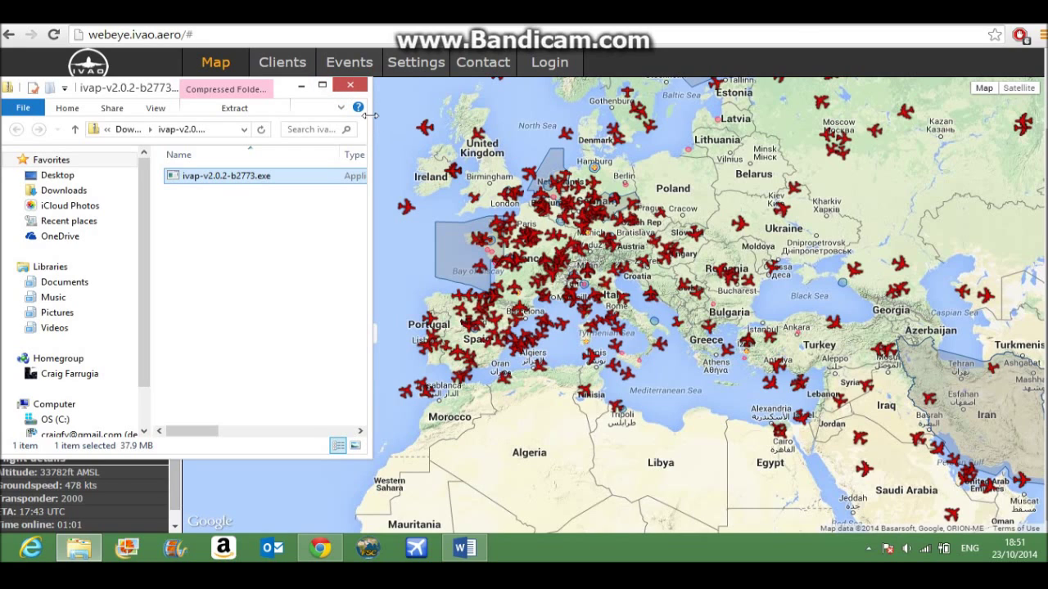
left_click_drag(378, 114, 508, 114)
left_click(316, 270)
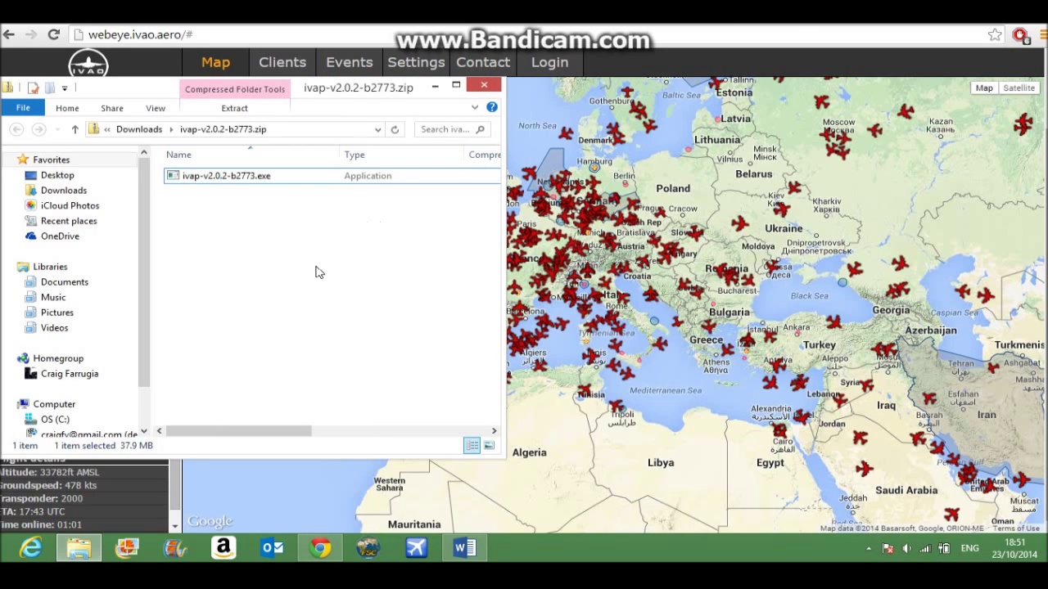
double_click(309, 176)
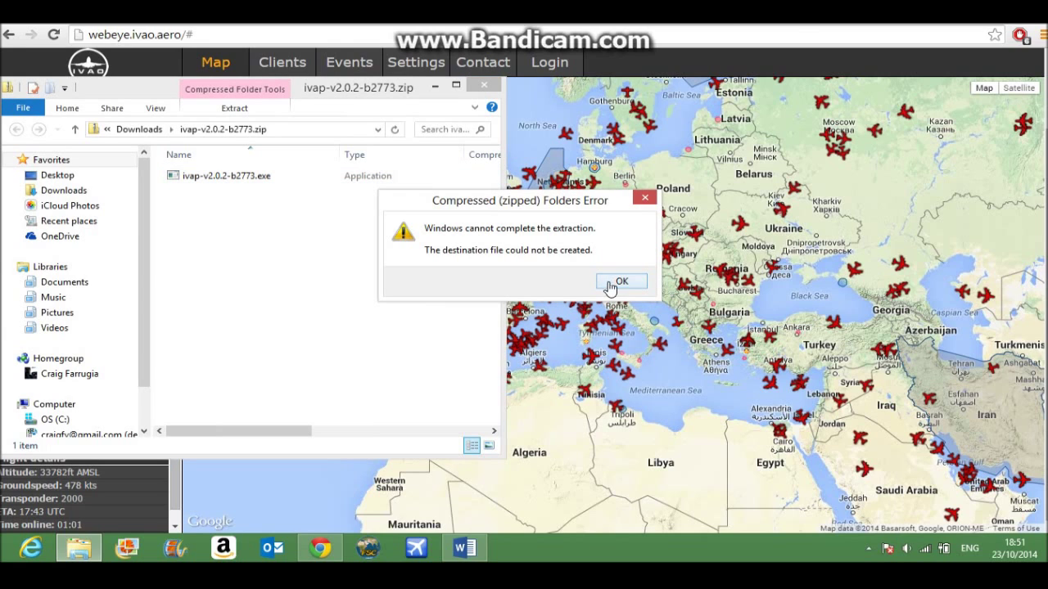
left_click(612, 282)
left_click(333, 181)
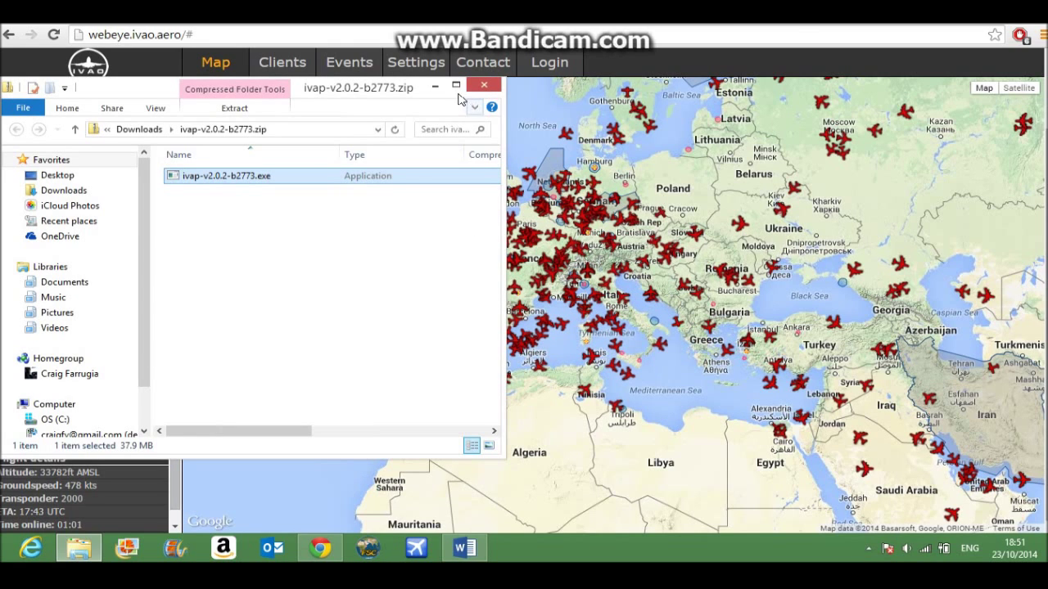
left_click(612, 282)
left_click(484, 85)
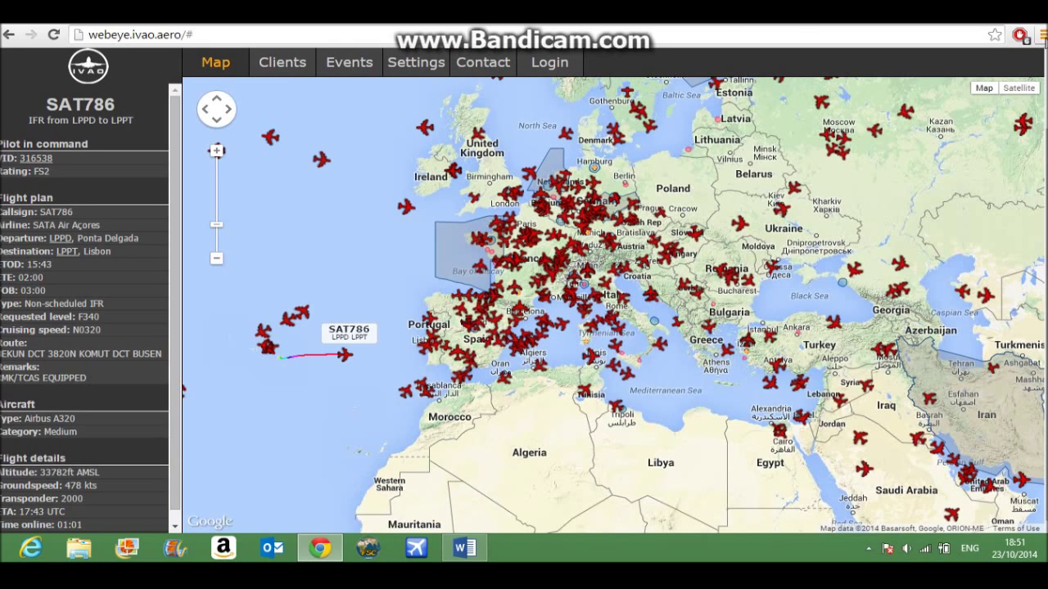
Step: Examine the live traffic map westward from Europe across the North Atlantic to North America
left_click(1043, 36)
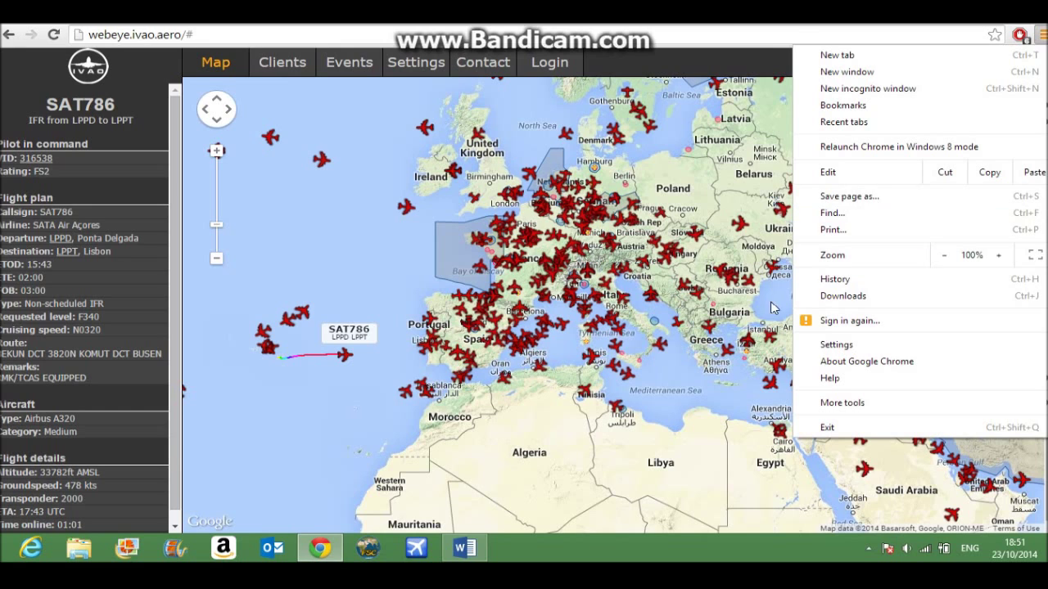
key("Escape")
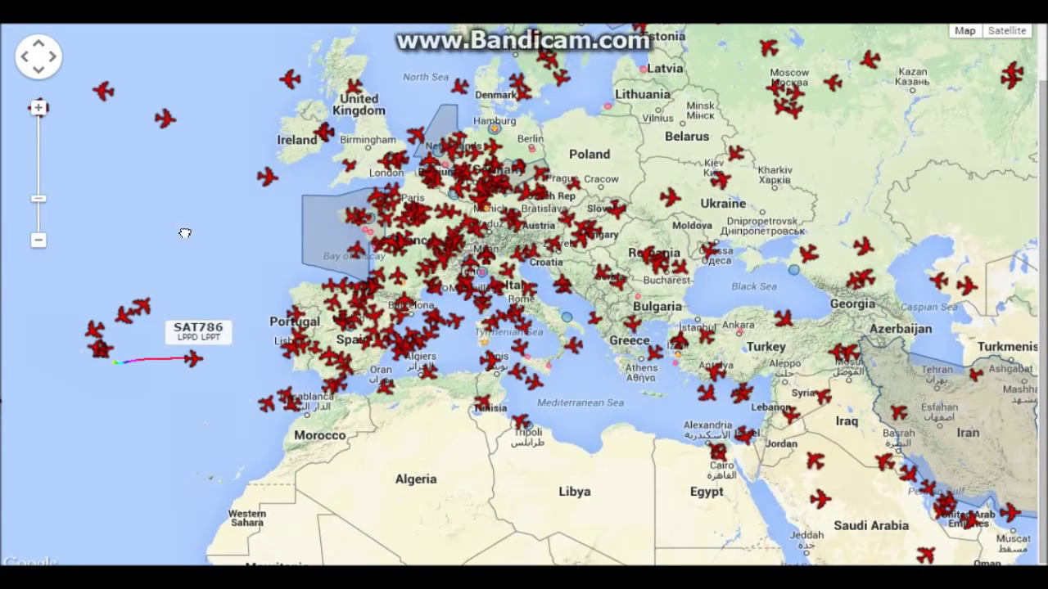
left_click_drag(185, 233, 575, 141)
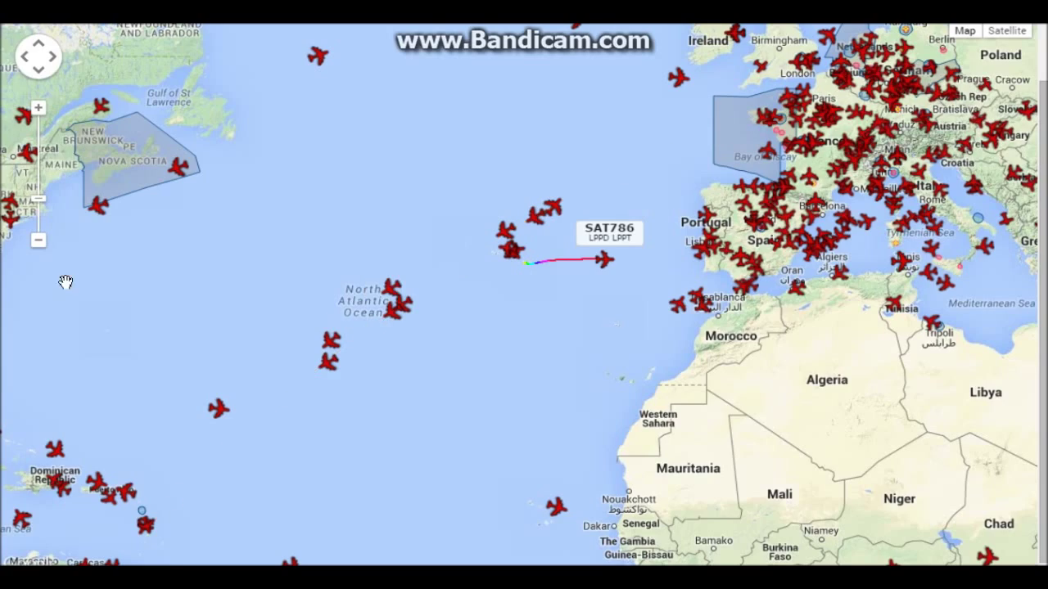
left_click_drag(87, 284, 662, 195)
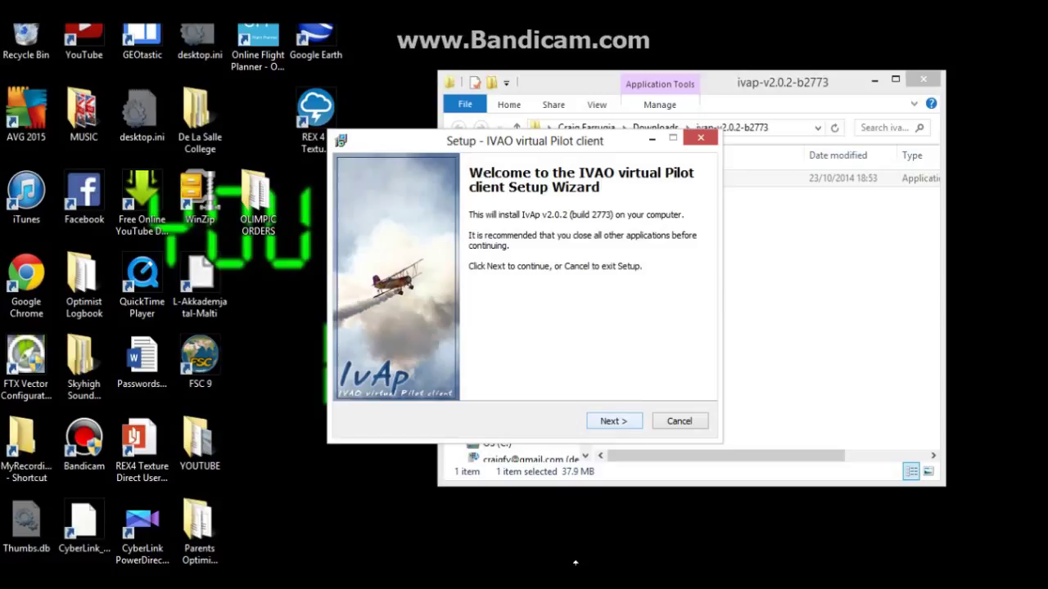
Step: Begin the IVAO virtual Pilot client setup and accept the licence agreement
left_click(681, 419)
left_click(678, 422)
left_click(648, 375)
left_click(611, 424)
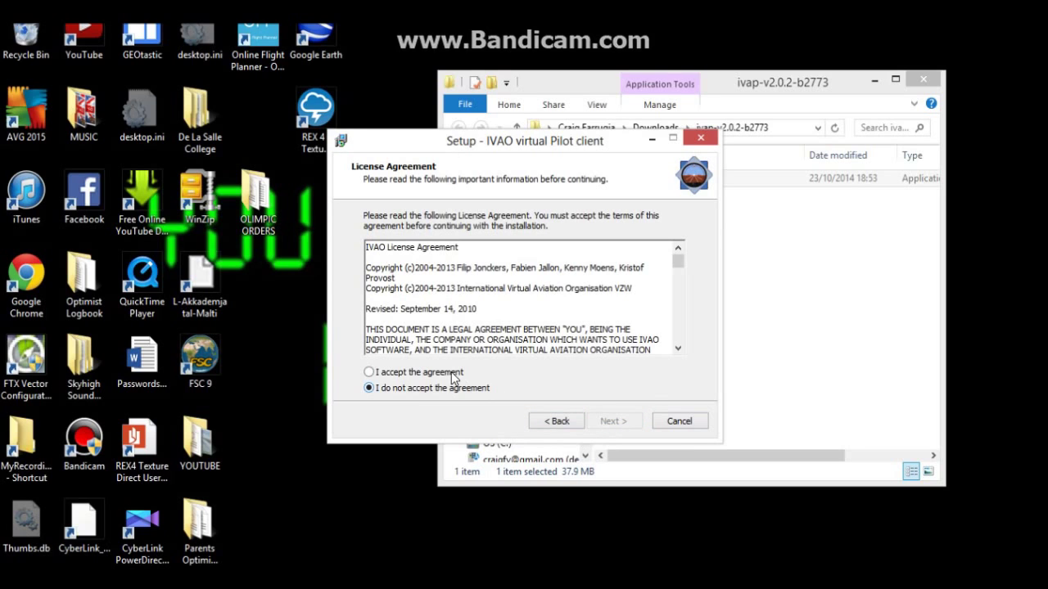
left_click(448, 374)
left_click(615, 424)
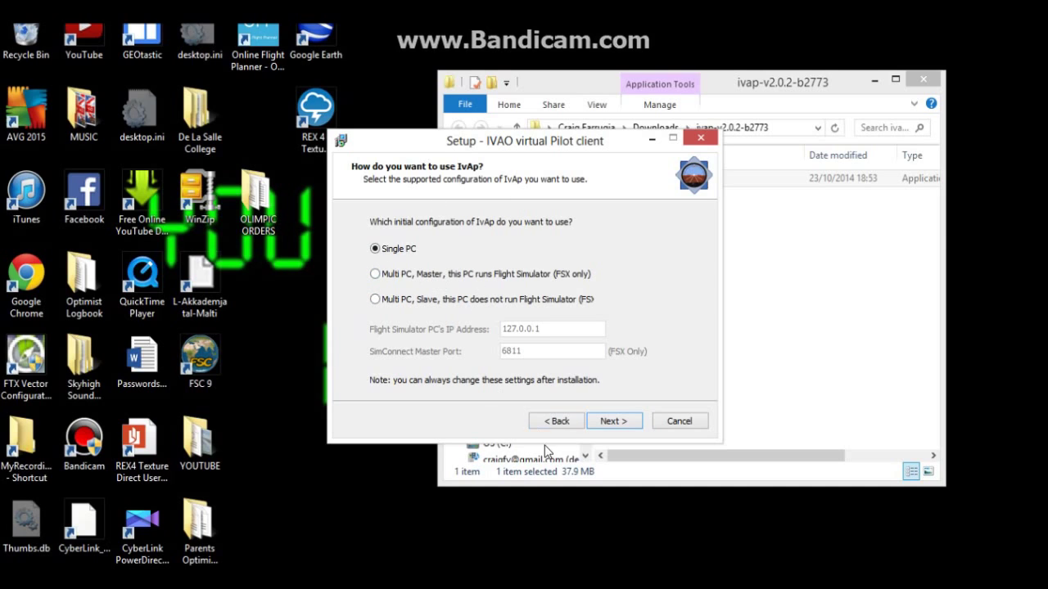
Step: Keep the Single PC configuration and Flight Simulator X as the simulator, and agree to run the MTL installer
left_click(603, 424)
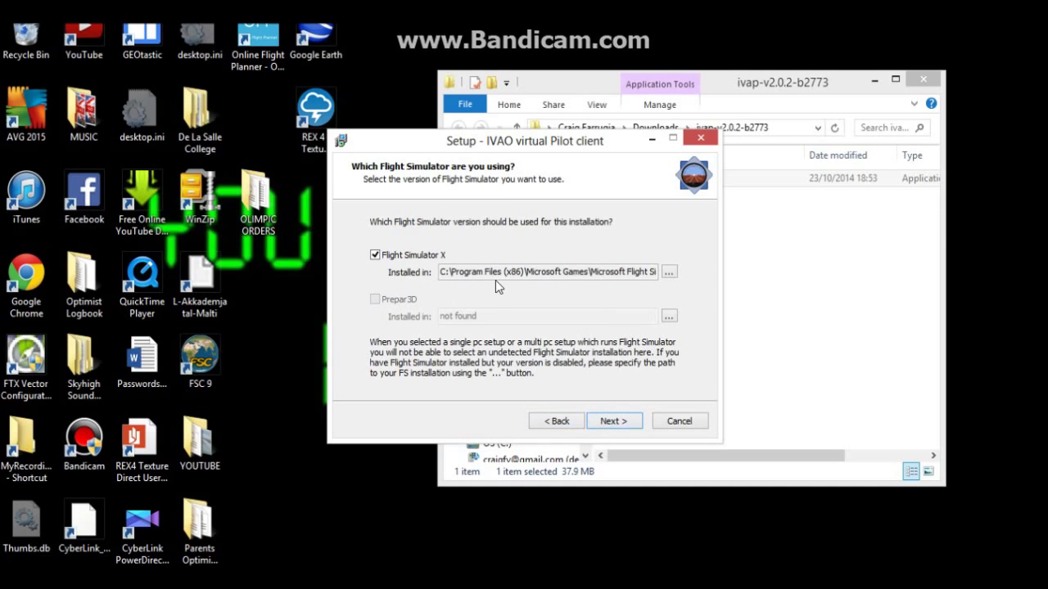
left_click(621, 424)
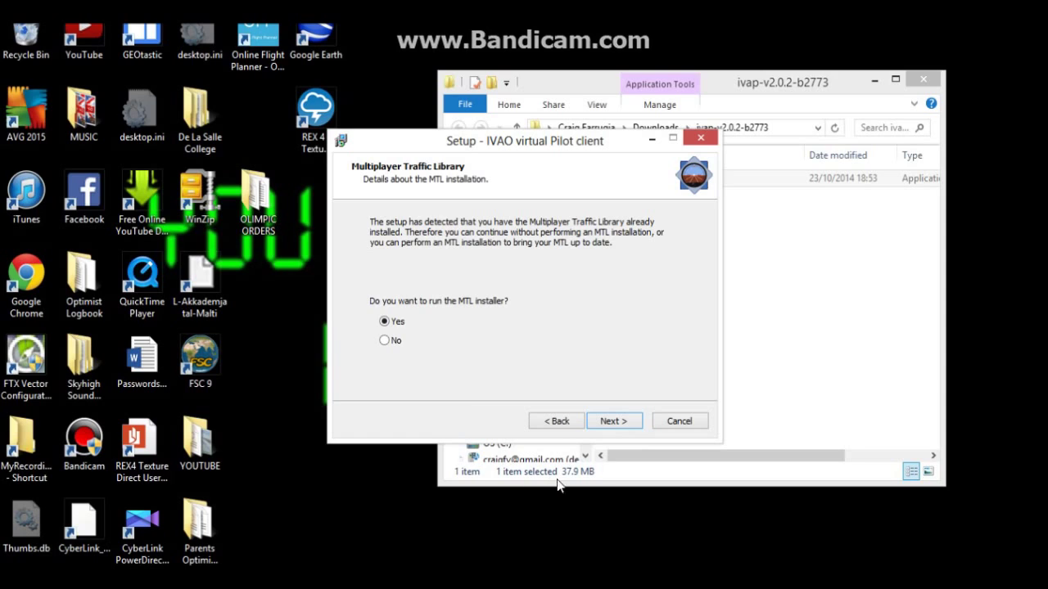
left_click(621, 420)
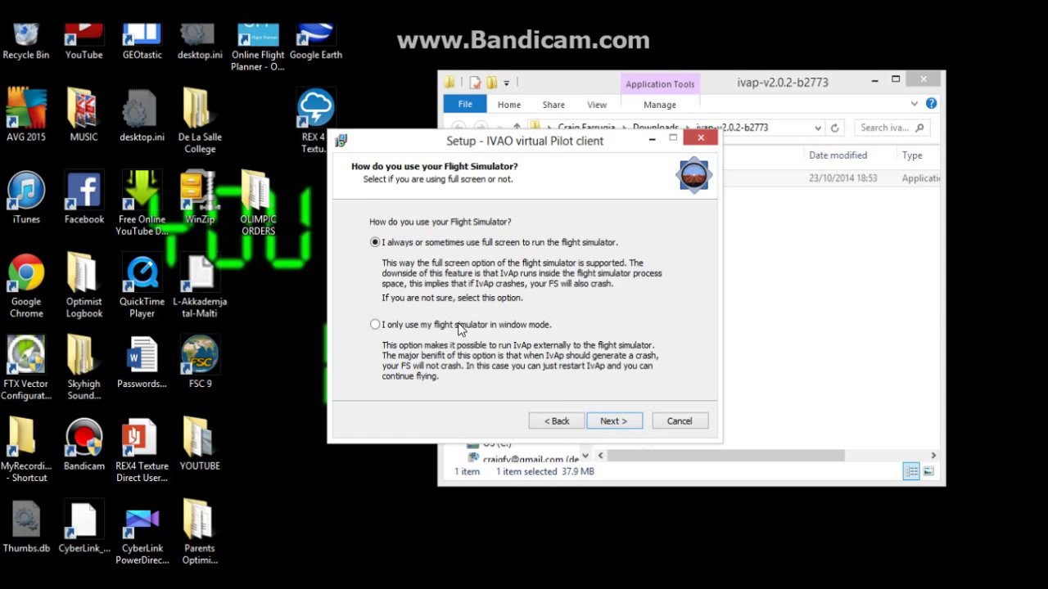
Step: Set the flight simulator use to window mode only and keep Yes for installing or upgrading FSUIPC
left_click(459, 326)
left_click(613, 421)
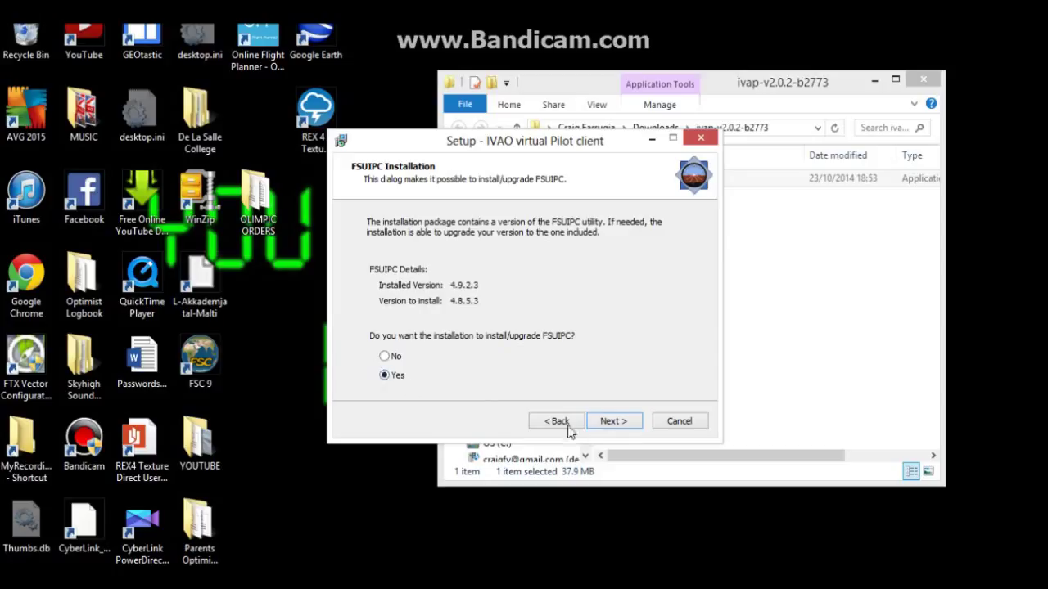
left_click(616, 422)
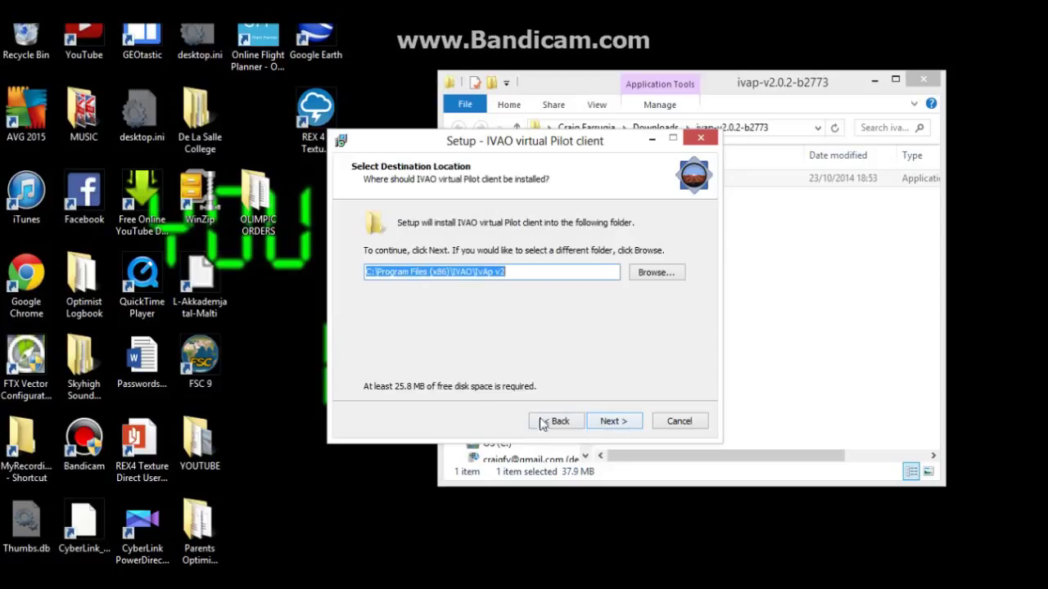
Step: Keep the destination C:\Program Files (x86)\IVAO\IvAp v2 and the default Start Menu folder, and include the Teamspeak Voice Client
left_click(611, 426)
left_click(613, 427)
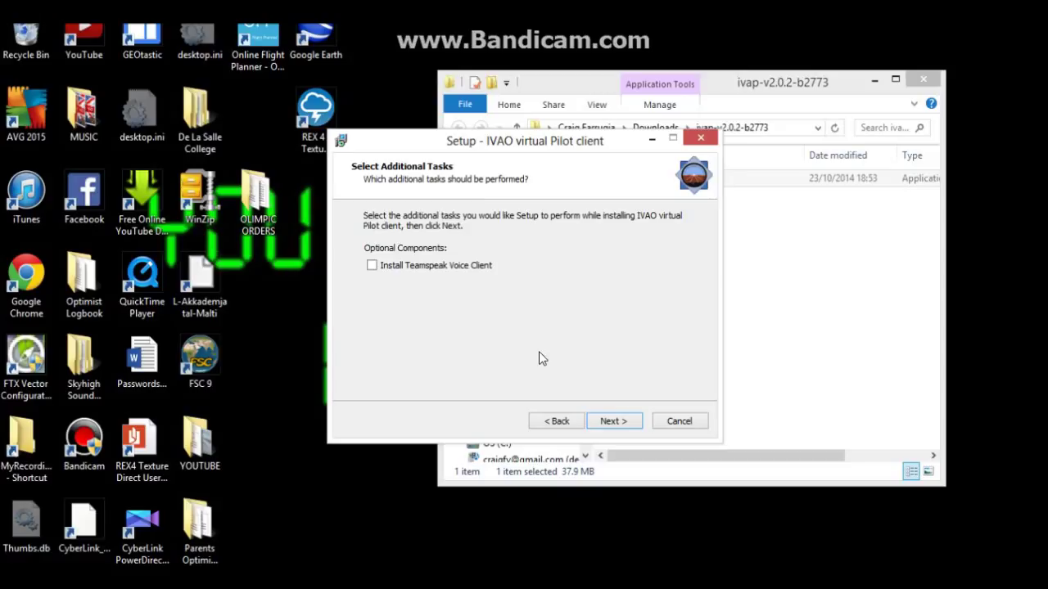
left_click(380, 269)
left_click(610, 421)
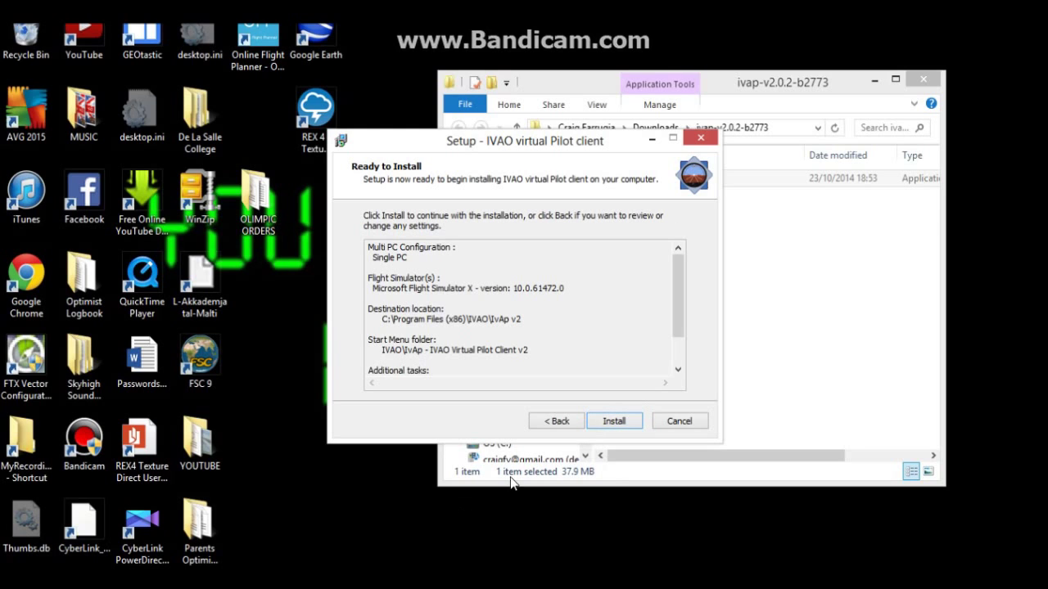
Step: Review the setup summary and start installing the IVAO virtual Pilot client
scroll(676, 304, "down", 2)
left_click(603, 418)
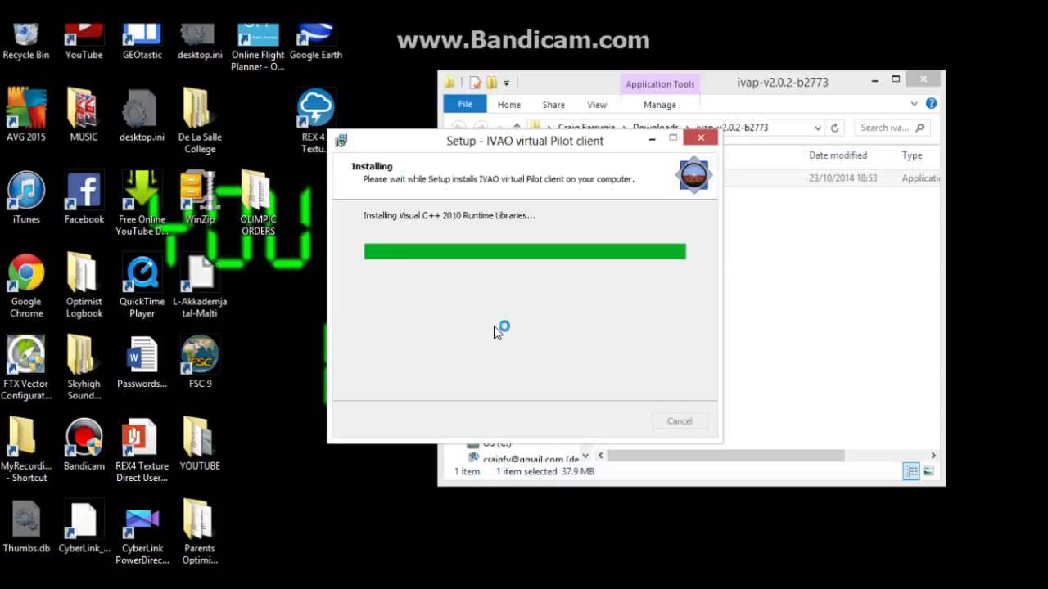
left_click(218, 457)
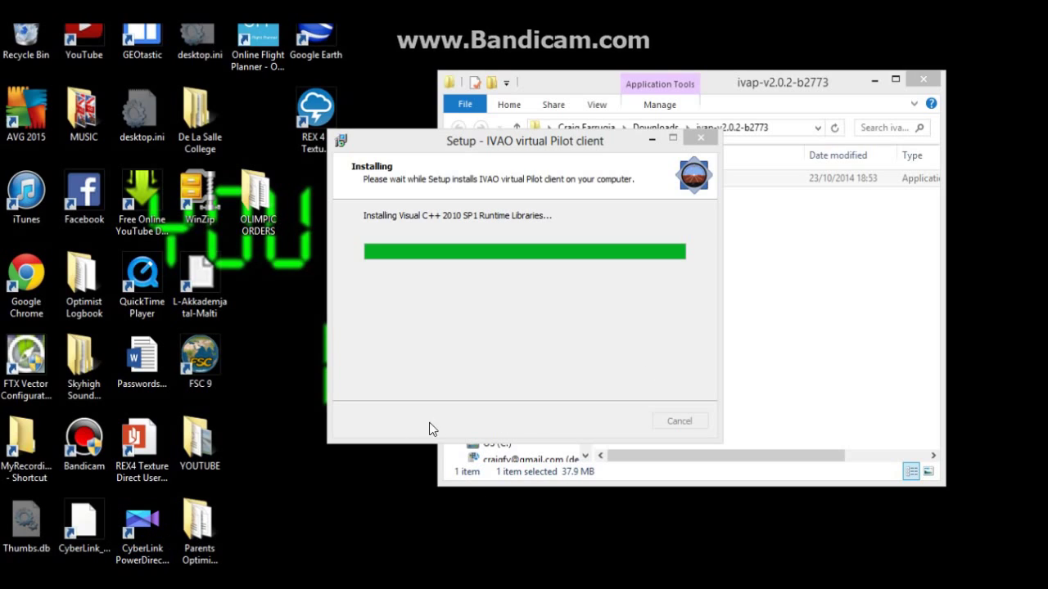
Step: Bring up the ivap-v2.0.2-b2773 folder window and go to Program Files (x86) on the C: drive
mouse_move(98, 583)
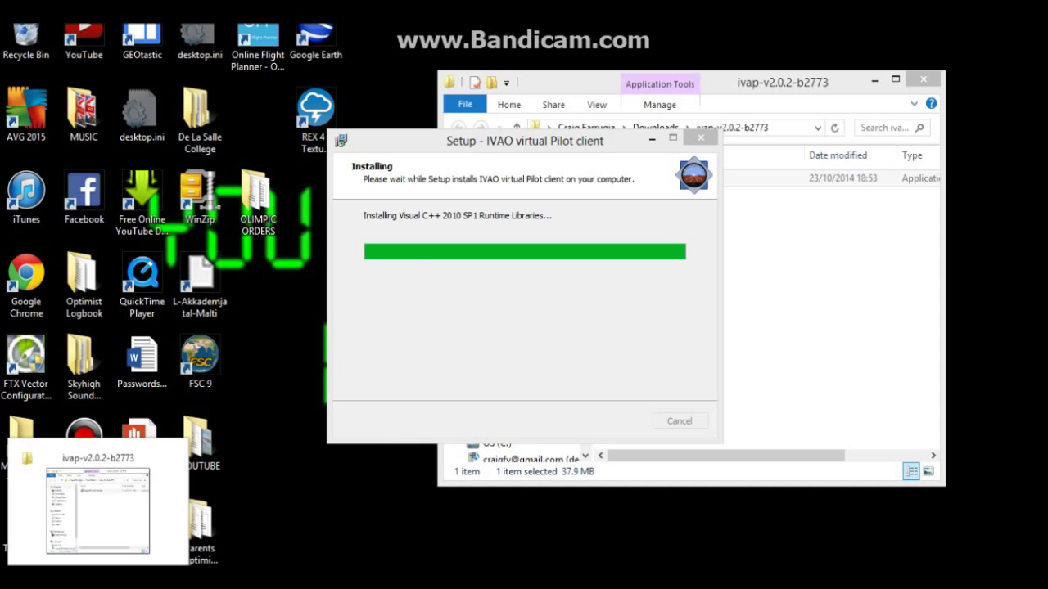
left_click(99, 507)
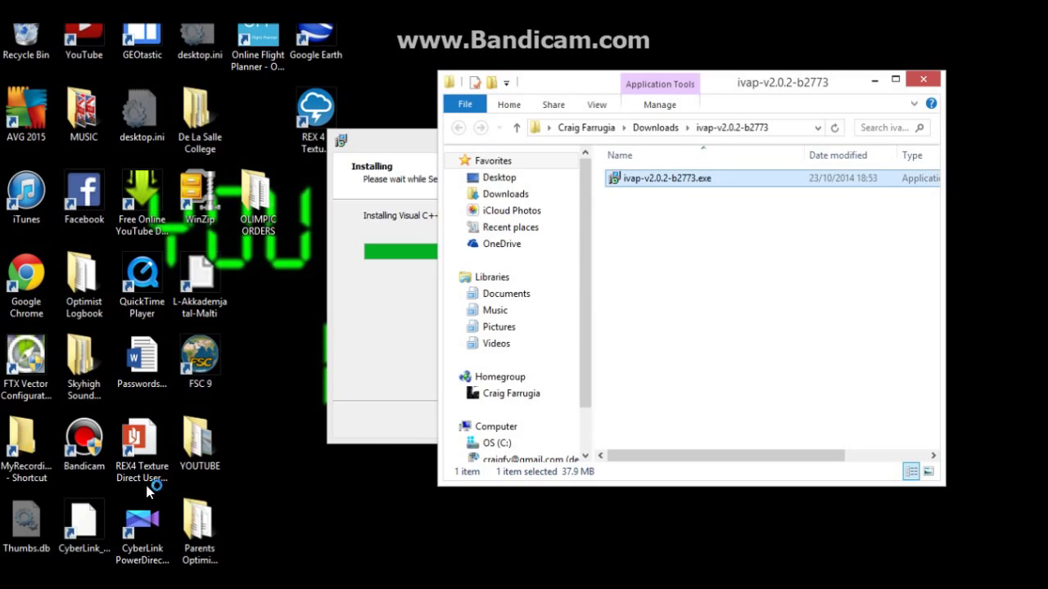
left_click(495, 443)
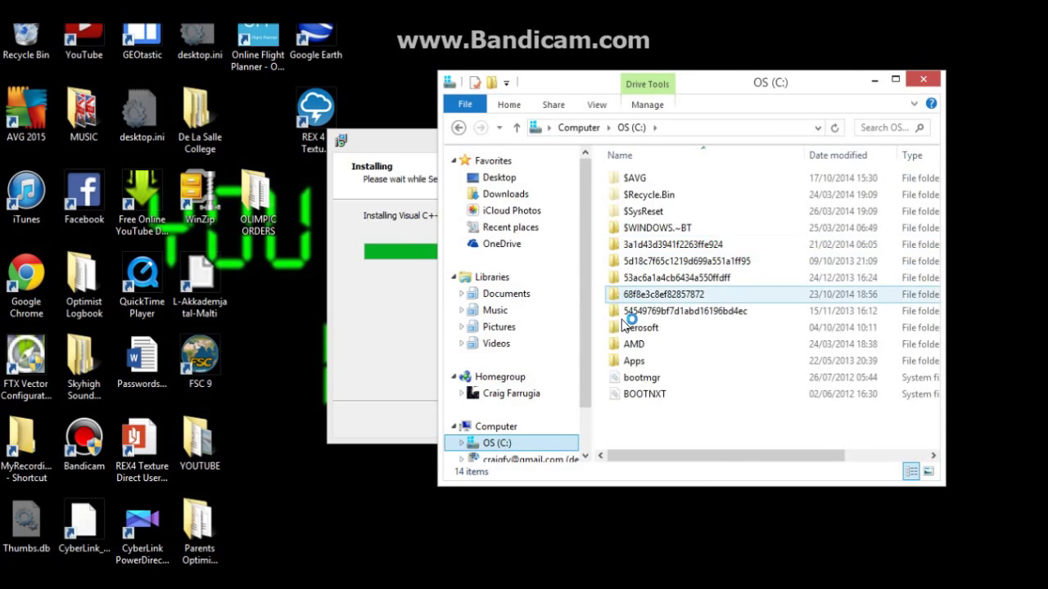
scroll(926, 259, "down", 1)
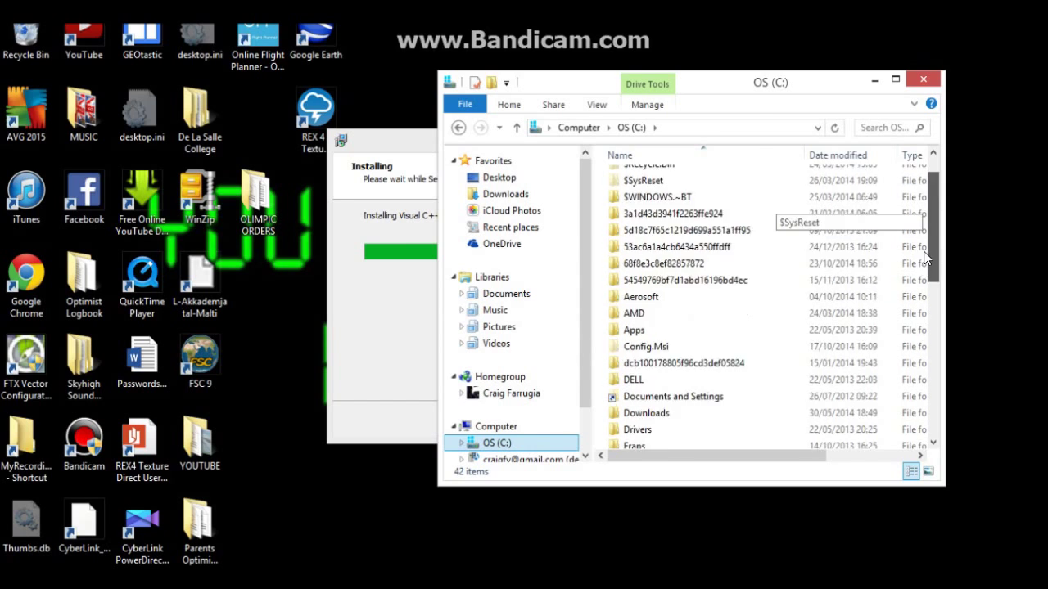
scroll(926, 259, "down", 4)
left_click(731, 348)
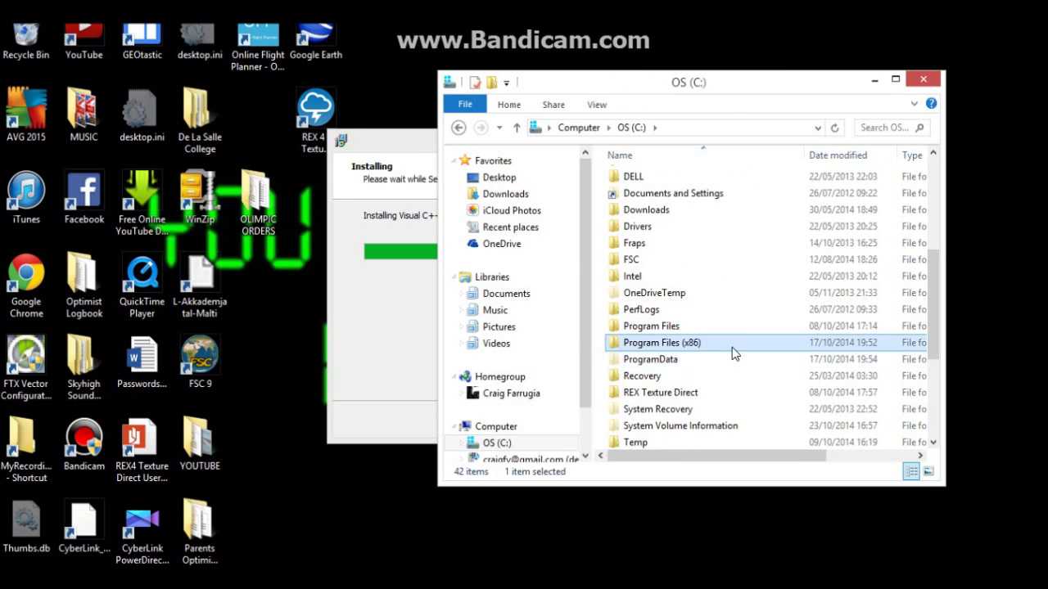
double_click(732, 347)
Step: Open the Microsoft Flight Simulator X folder inside Microsoft Games and browse its contents
left_click_drag(931, 187, 884, 293)
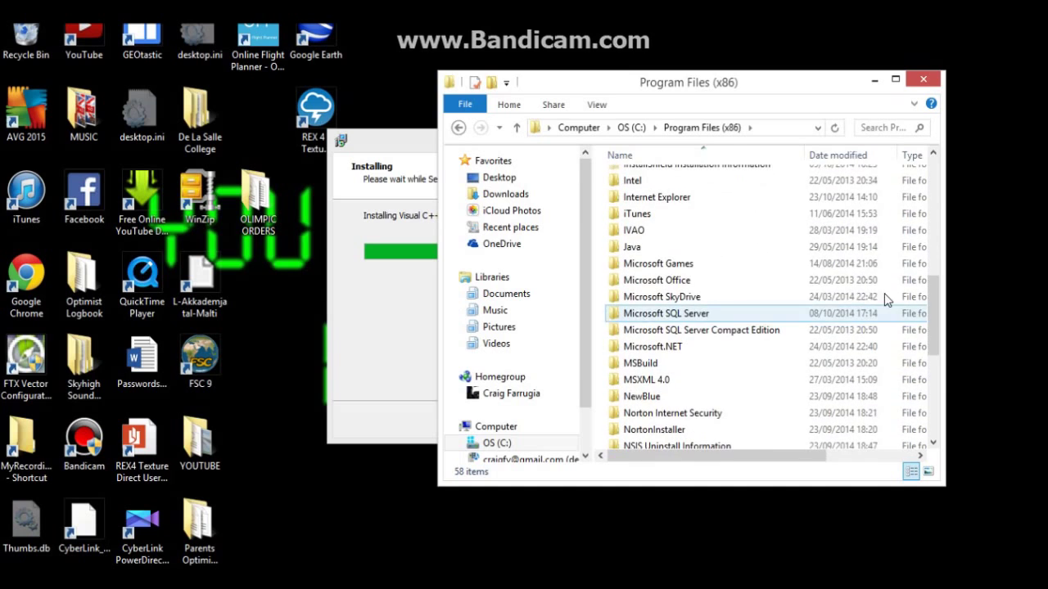
double_click(734, 264)
double_click(754, 176)
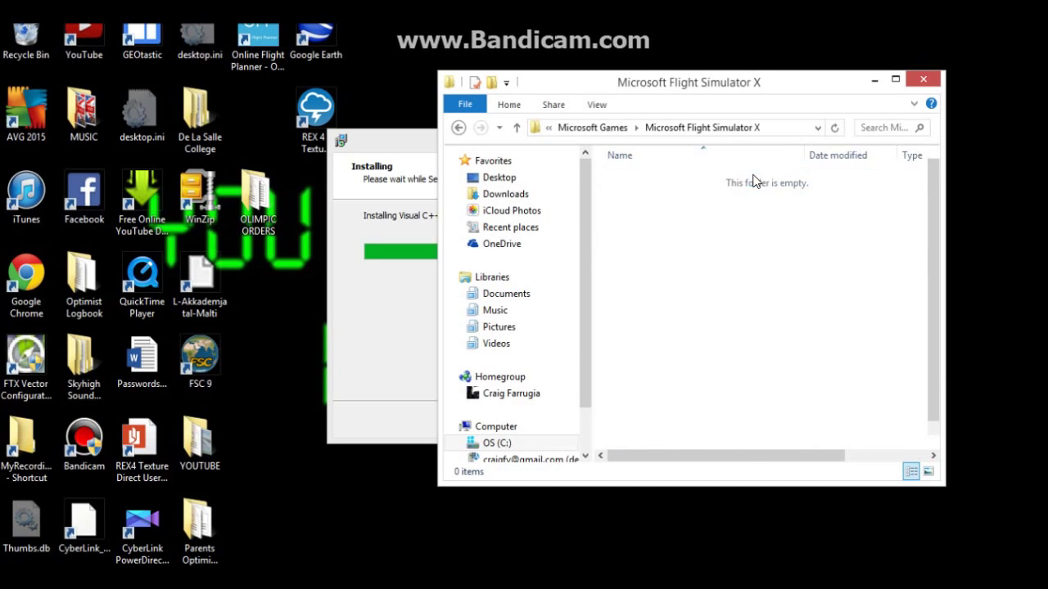
left_click(923, 212)
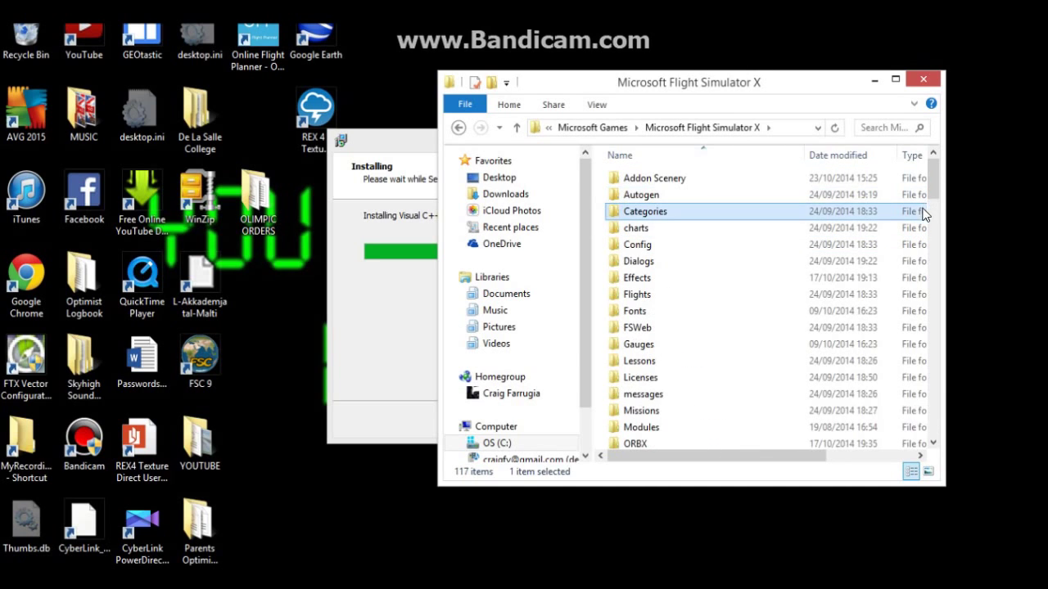
left_click_drag(929, 181, 927, 191)
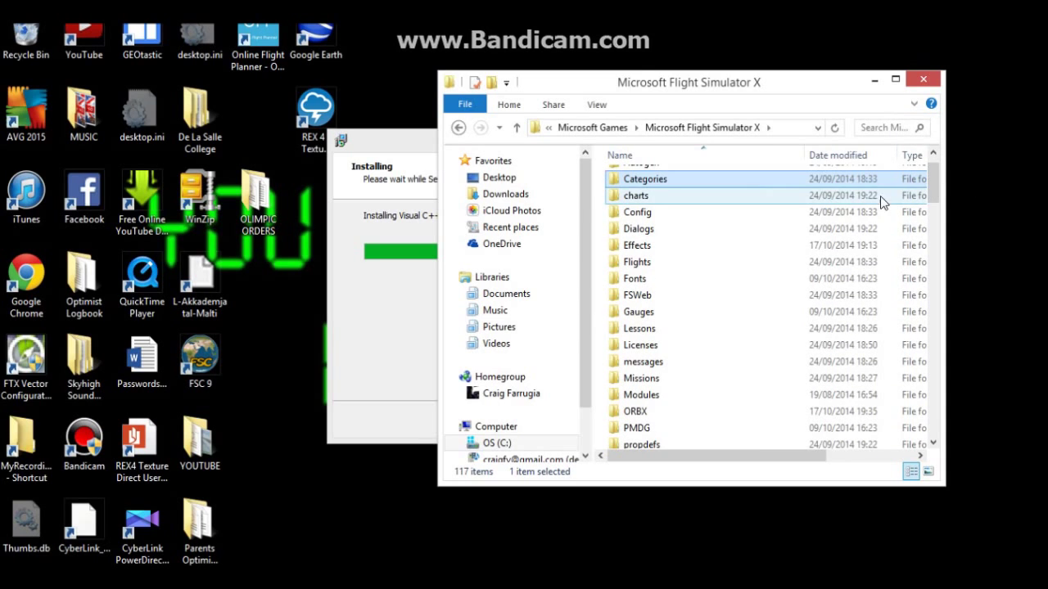
Step: Look through the aircraft folders in SimObjects\IVAO_MTL of Flight Simulator X, and minimize the folder window
mouse_move(934, 205)
left_mouse_down()
mouse_move(933, 185)
mouse_move(932, 217)
left_mouse_up()
double_click(725, 378)
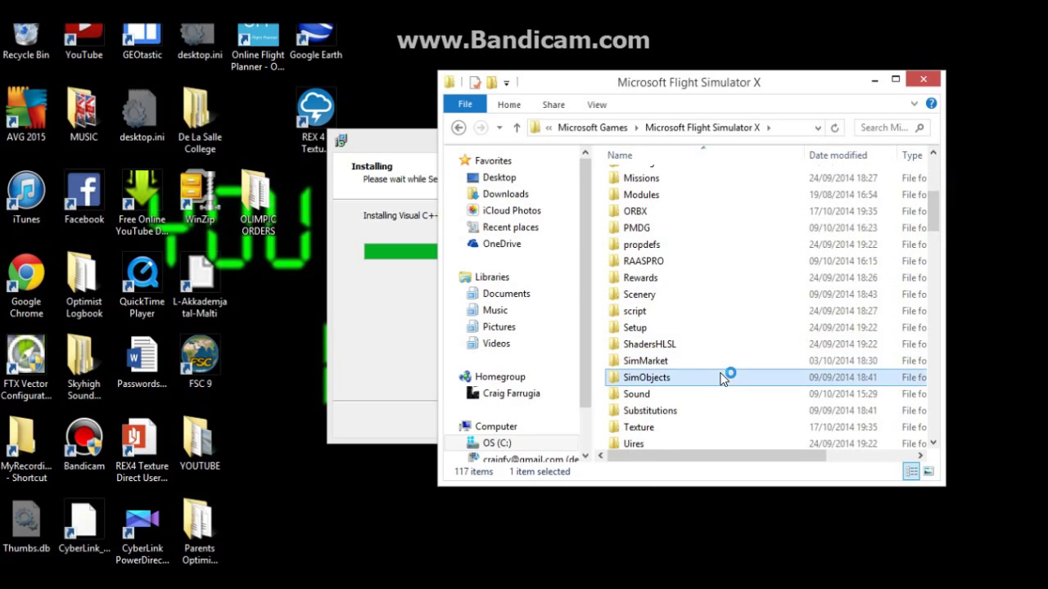
left_click(733, 248)
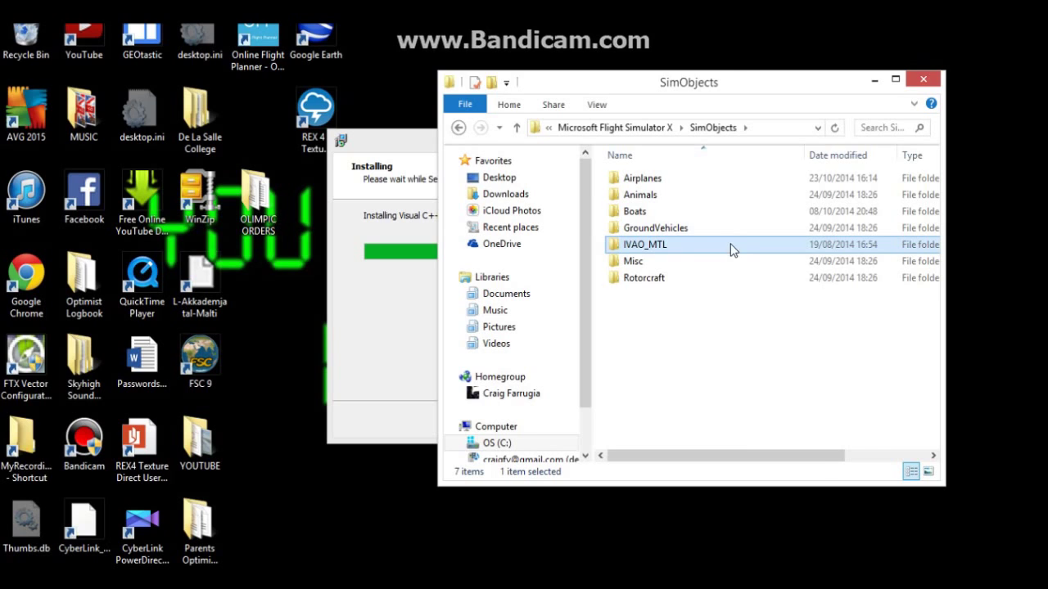
left_click_drag(932, 164, 932, 447)
left_click_drag(936, 375, 933, 160)
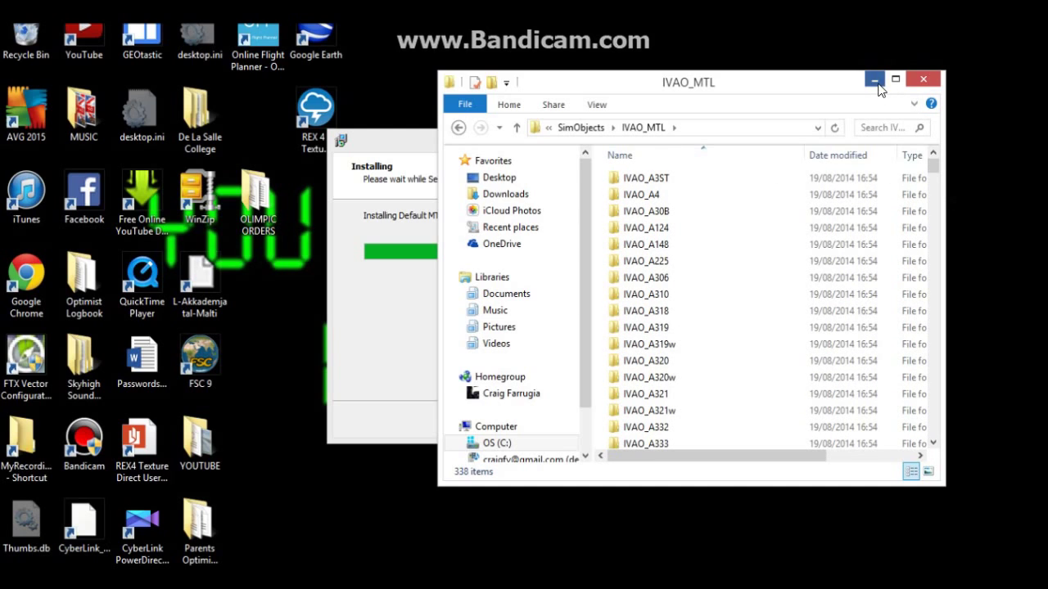
left_click(874, 80)
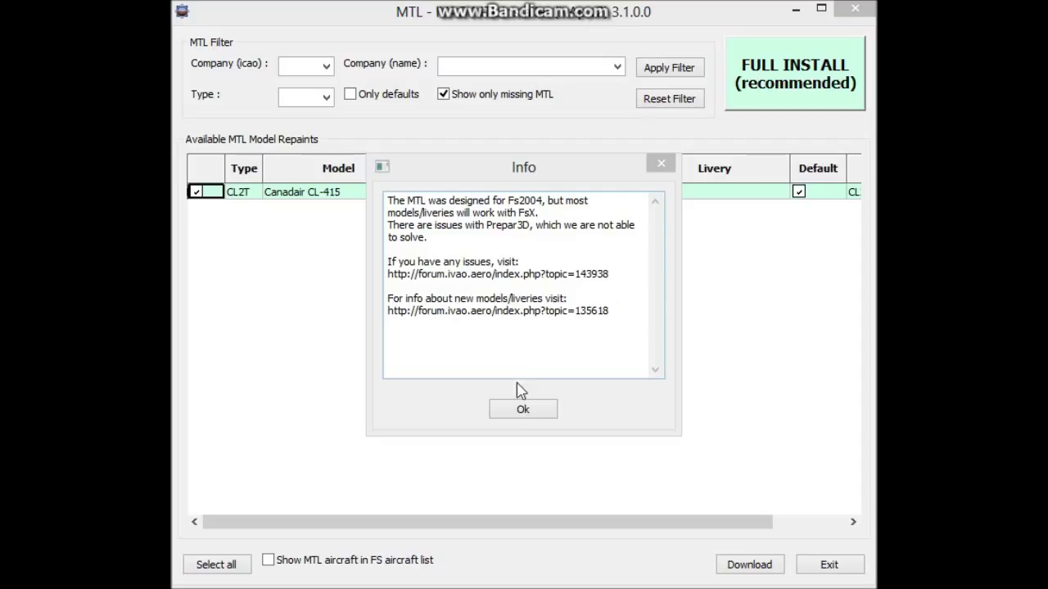
Step: Dismiss the MTL info notice and run the full MTL install from Mirror 3, Europe (NL), closing the download dialog when done
left_click(521, 413)
left_click(521, 413)
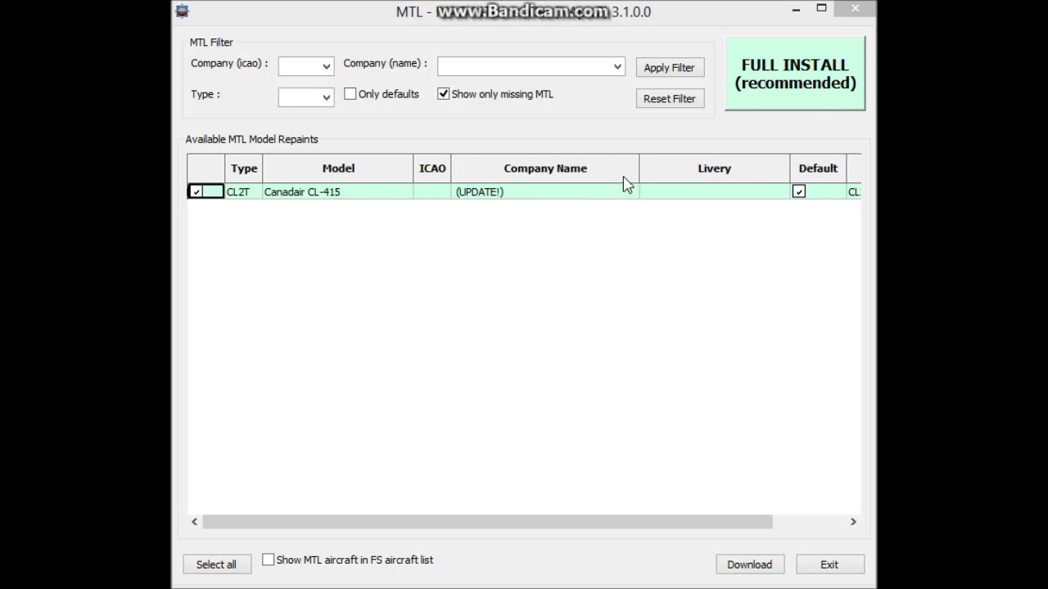
left_click(792, 105)
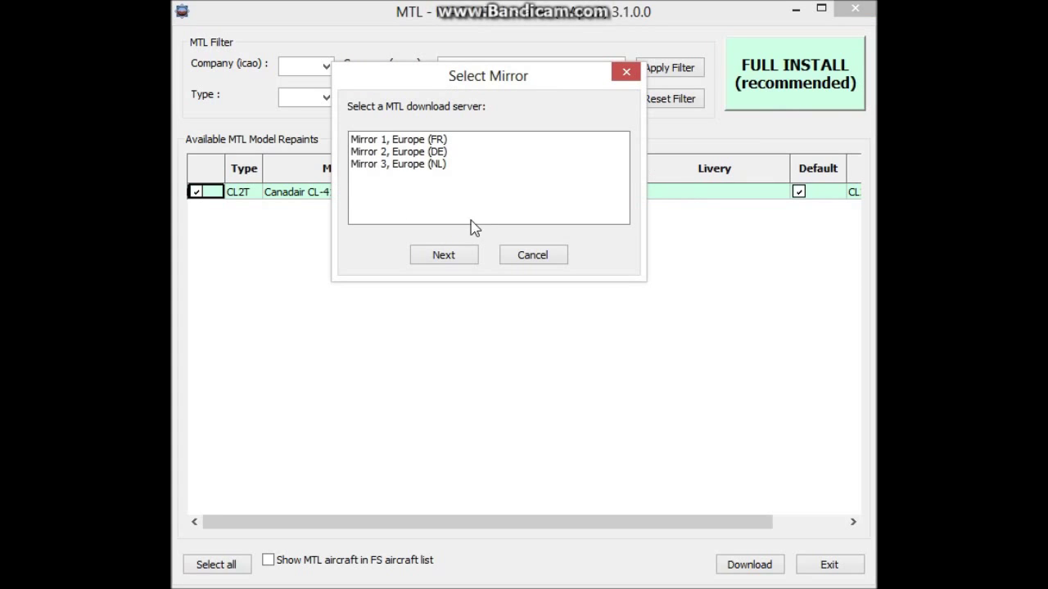
left_click(443, 166)
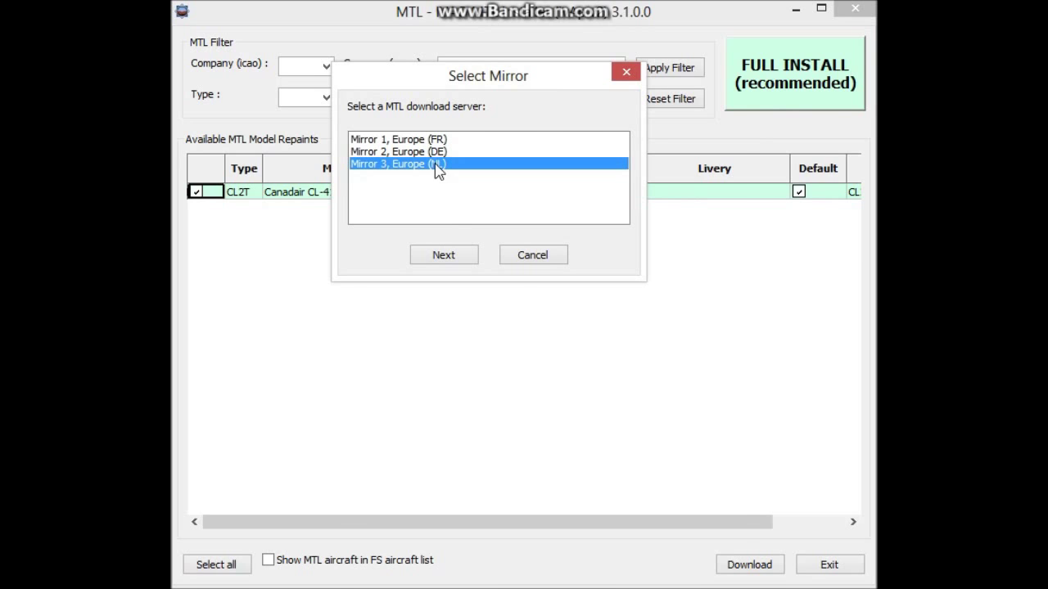
left_click(422, 257)
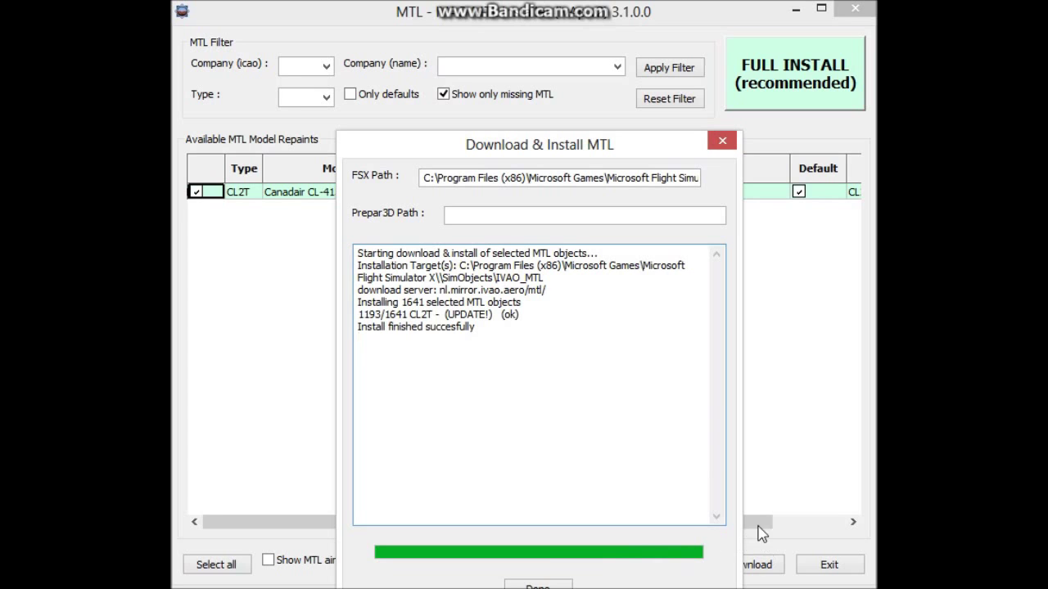
left_click(536, 583)
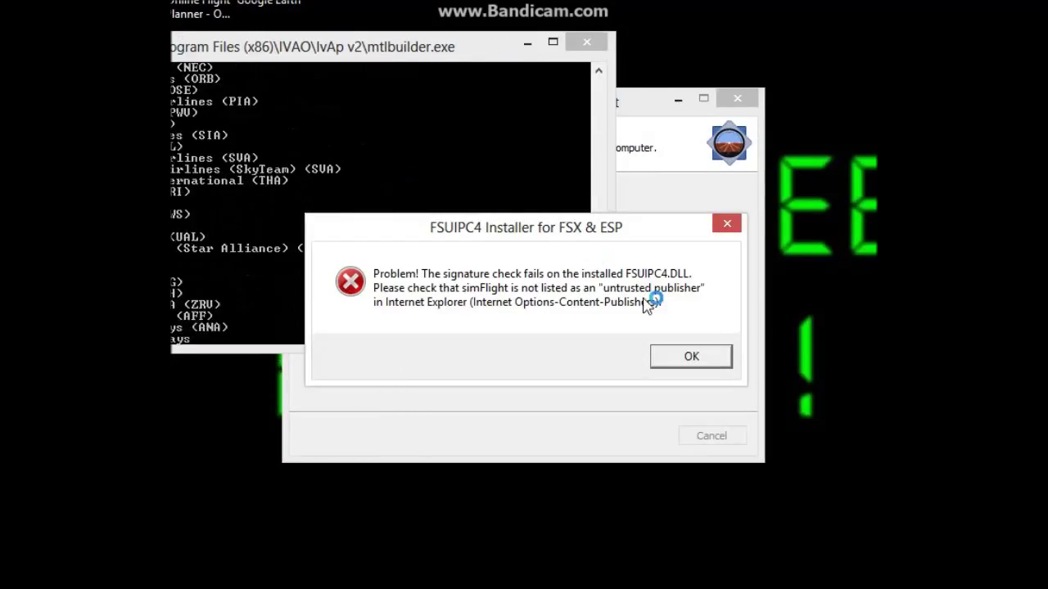
Step: Dismiss the FSUIPC4 installer's signature-check error and move the mtlbuilder.exe console window aside
left_click(693, 360)
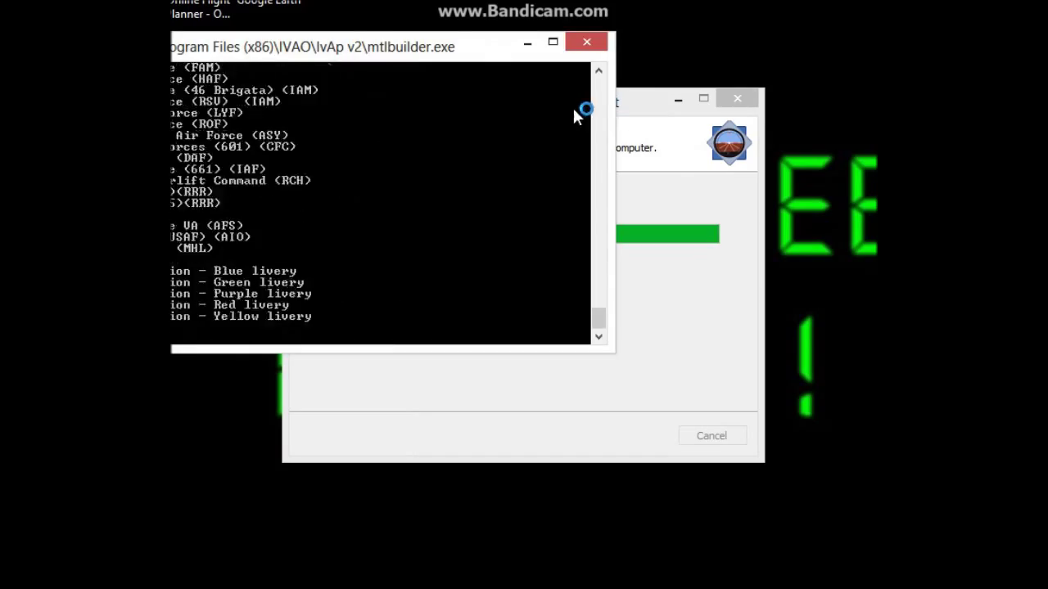
left_click_drag(458, 53, 665, 48)
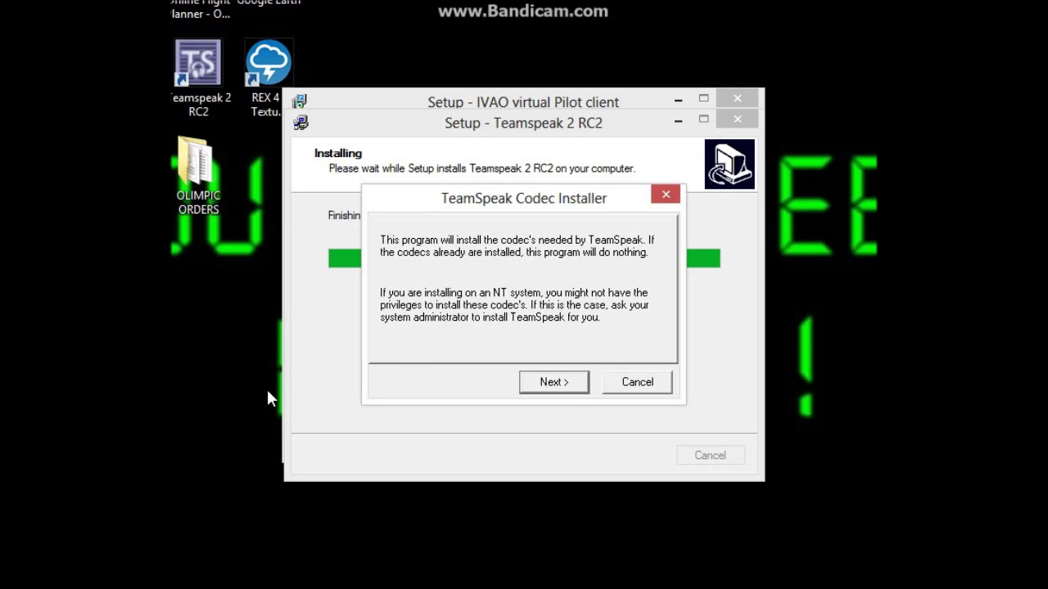
Step: Complete the TeamSpeak Codec Installer and finish the IVAO virtual Pilot client setup
left_click(571, 384)
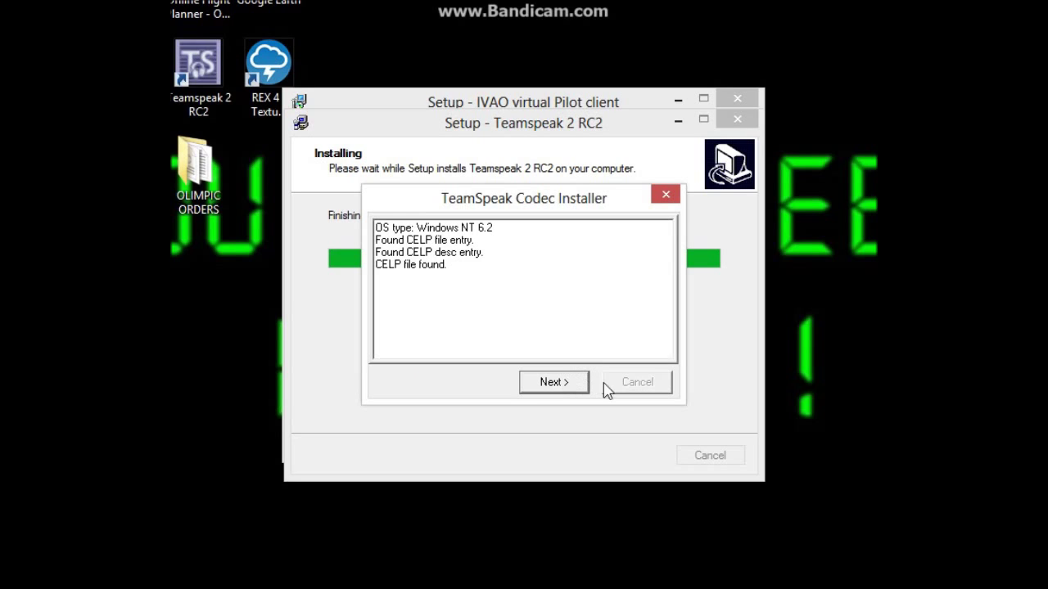
left_click(562, 385)
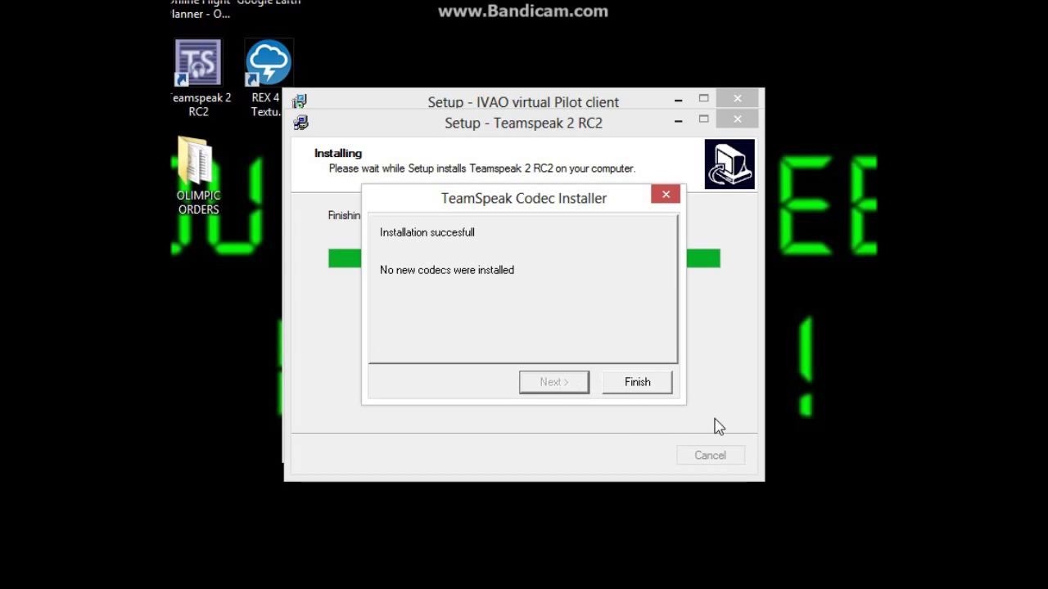
left_click(635, 385)
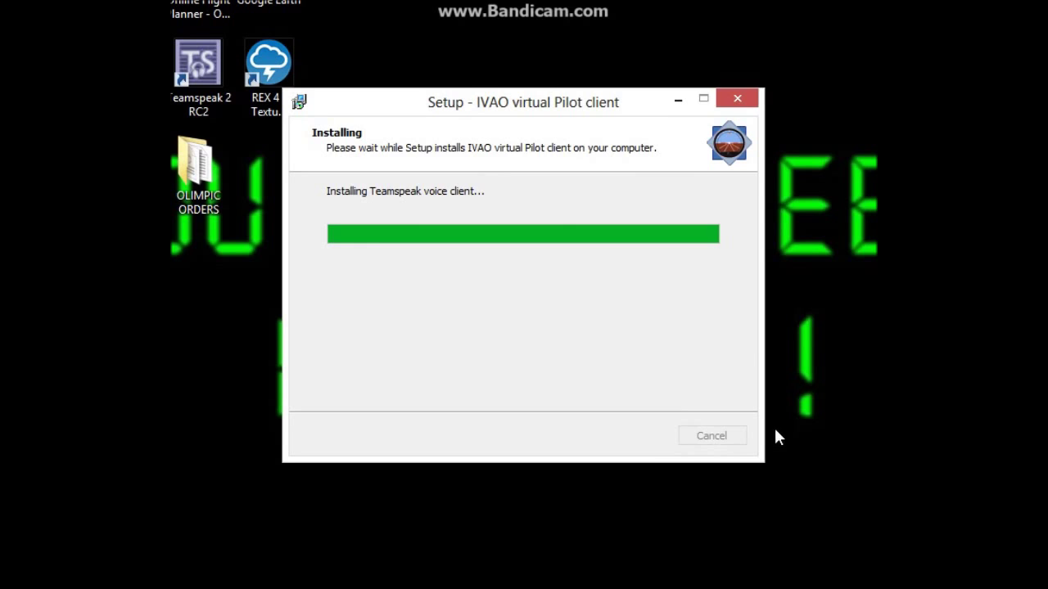
left_click(645, 438)
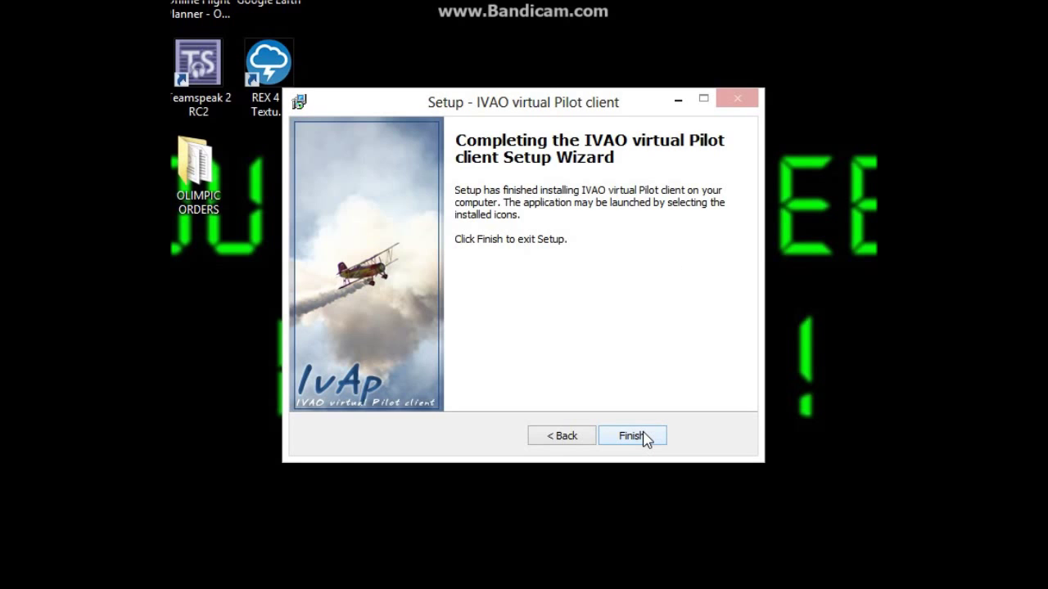